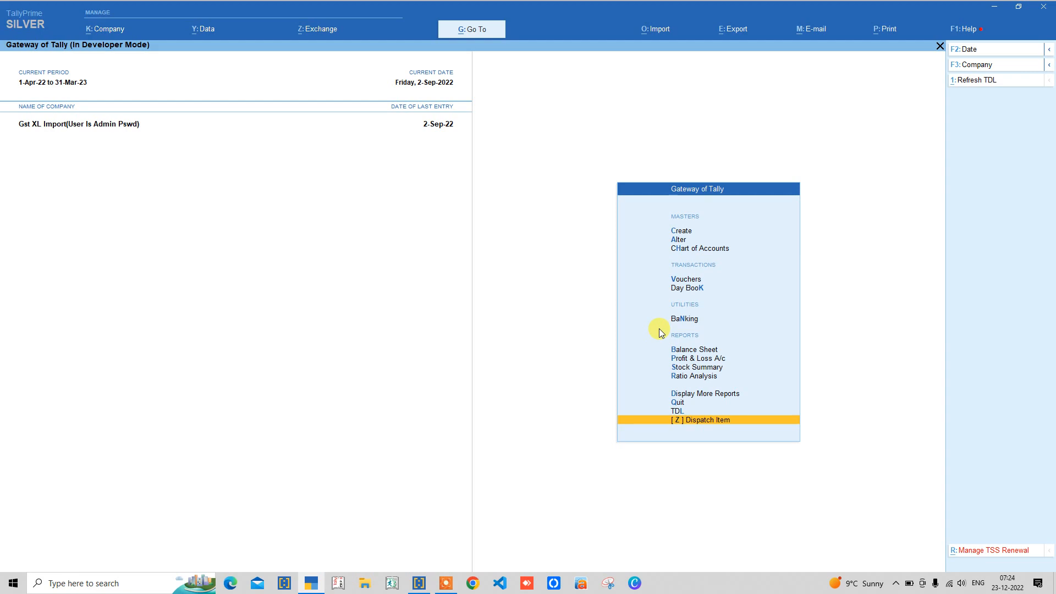
# Step: Open the Day Book and review the Akash Enterprises sales voucher's items and quantities
pyautogui.press('d')
pyautogui.press('d')
pyautogui.press('Down')
pyautogui.press('Down')
pyautogui.press('Down')
pyautogui.press('Down')
pyautogui.press('Down')
pyautogui.press('Down')
pyautogui.press('Down')
pyautogui.press('Down')
pyautogui.press('Down')
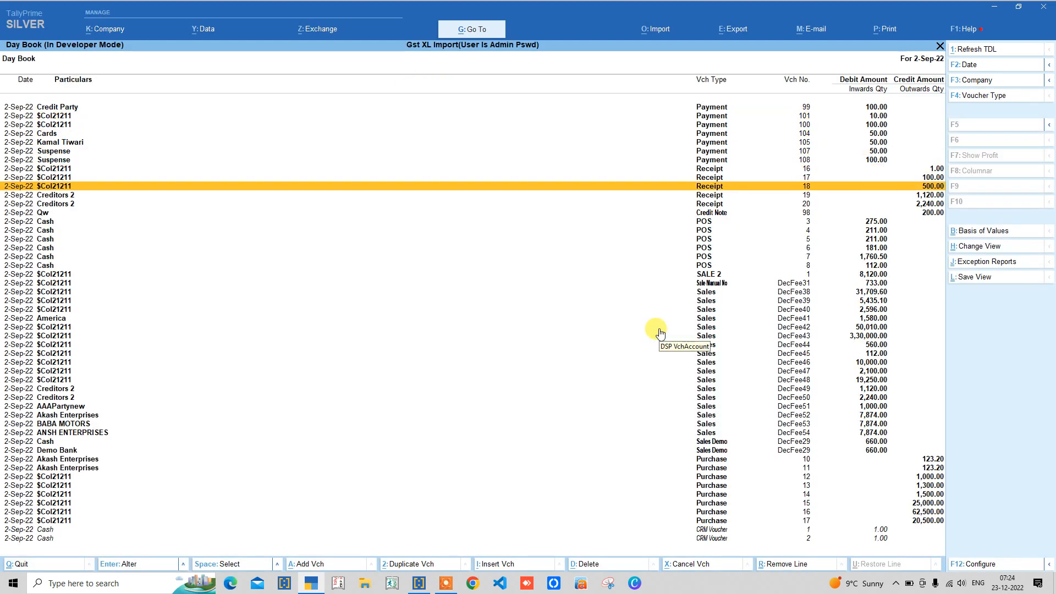
pyautogui.press('Down')
pyautogui.press('Down')
pyautogui.press('Down')
pyautogui.press('Down')
pyautogui.press('Down')
pyautogui.press('Down')
pyautogui.press('Down')
pyautogui.press('Down')
pyautogui.press('Down')
pyautogui.press('Down')
pyautogui.press('Down')
pyautogui.press('Down')
pyautogui.press('Down')
pyautogui.press('Down')
pyautogui.press('Down')
pyautogui.press('Down')
pyautogui.press('Down')
pyautogui.press('Down')
pyautogui.press('Down')
pyautogui.press('Down')
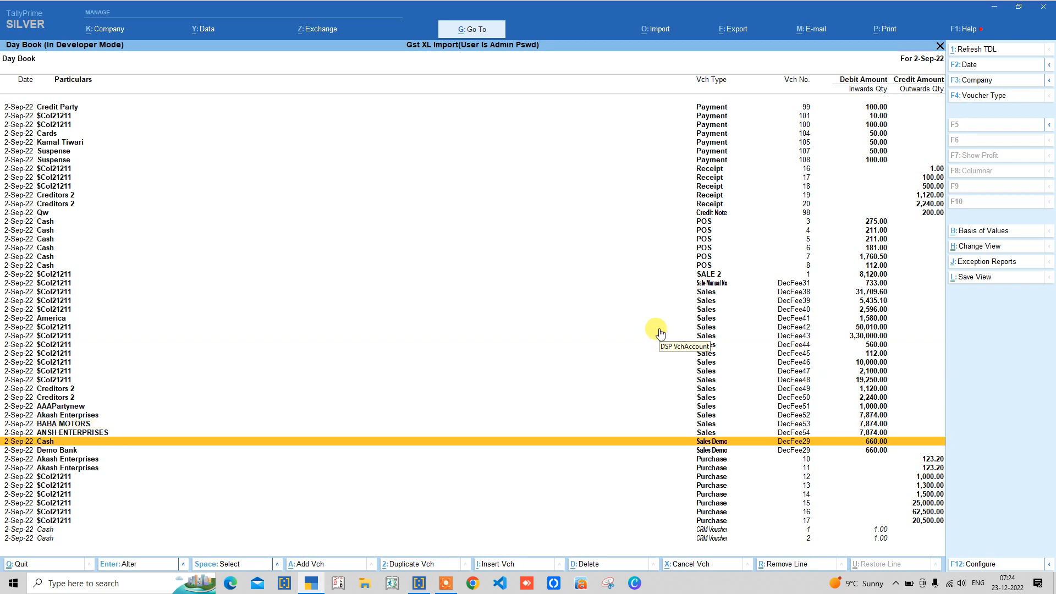
pyautogui.press('Up')
pyautogui.press('Up')
pyautogui.press('Up')
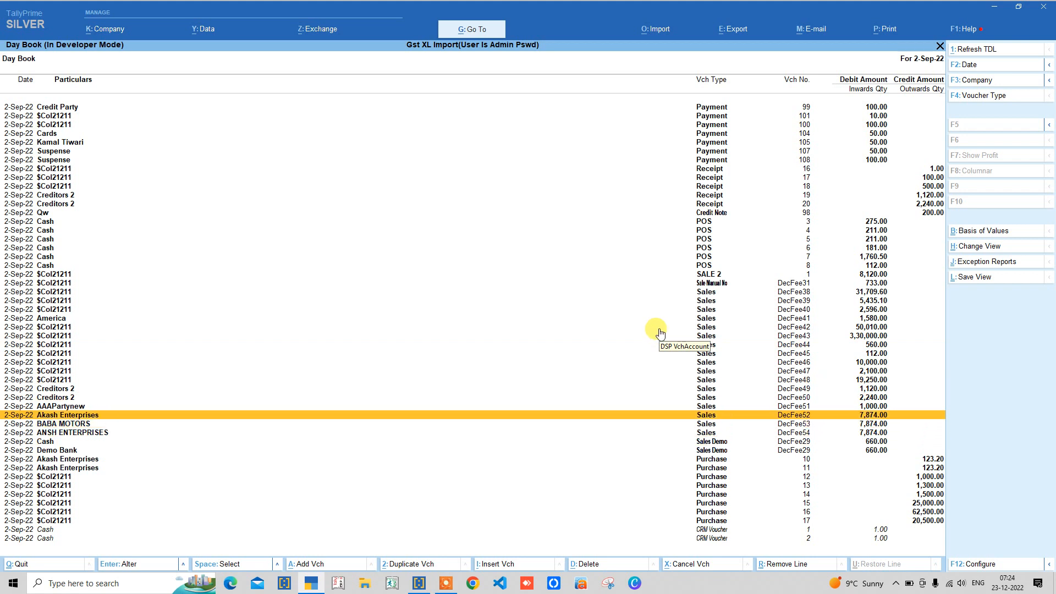
pyautogui.press('Return')
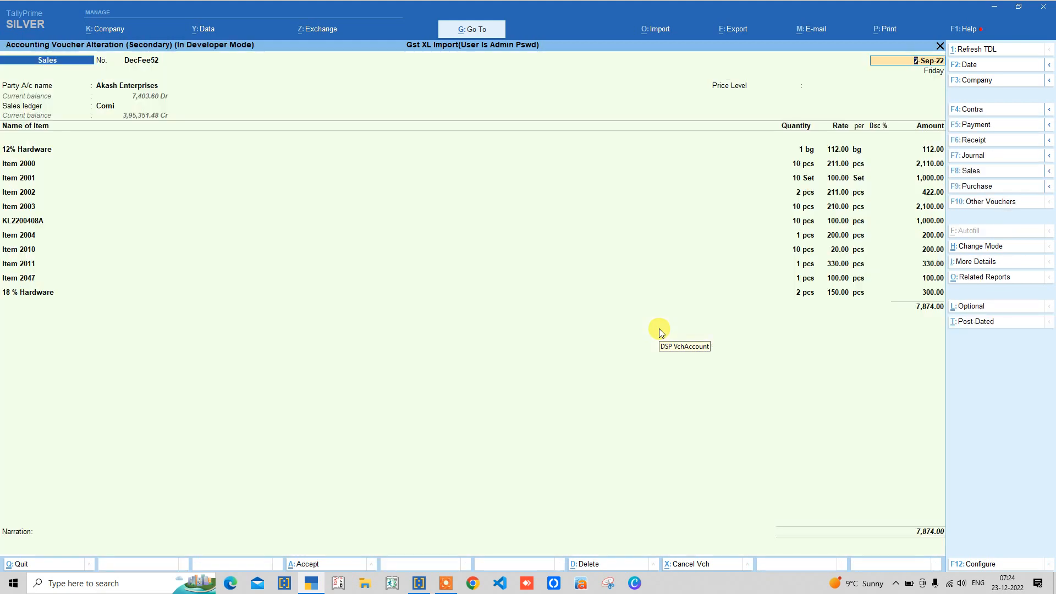
pyautogui.press('Escape')
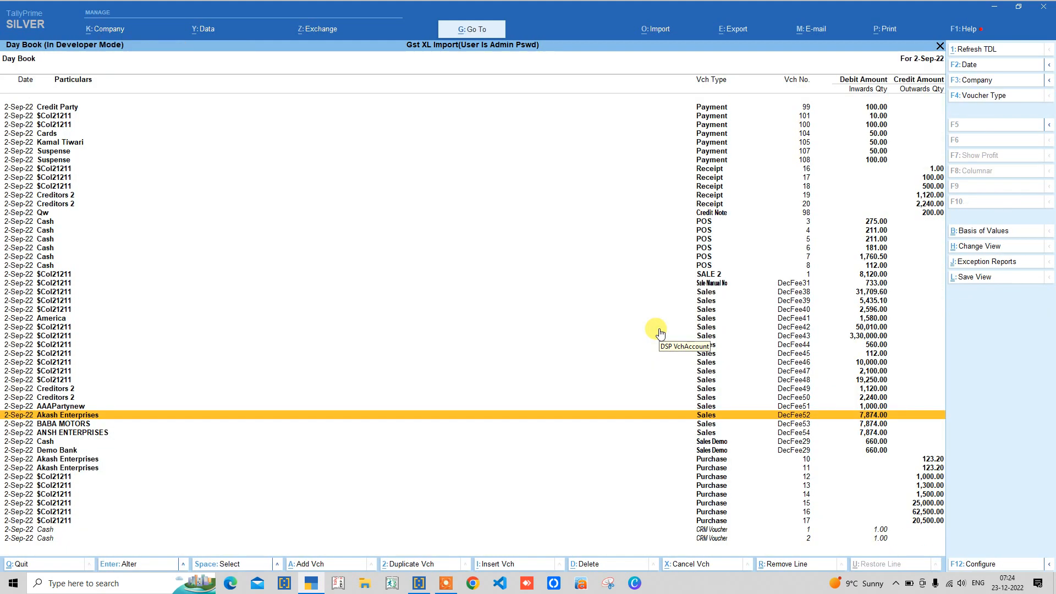
# Step: Review the BABA MOTORS and ANSH ENTERPRISES sales vouchers, then highlight them together with the Akash Enterprises sales voucher
pyautogui.press('Down')
pyautogui.press('Return')
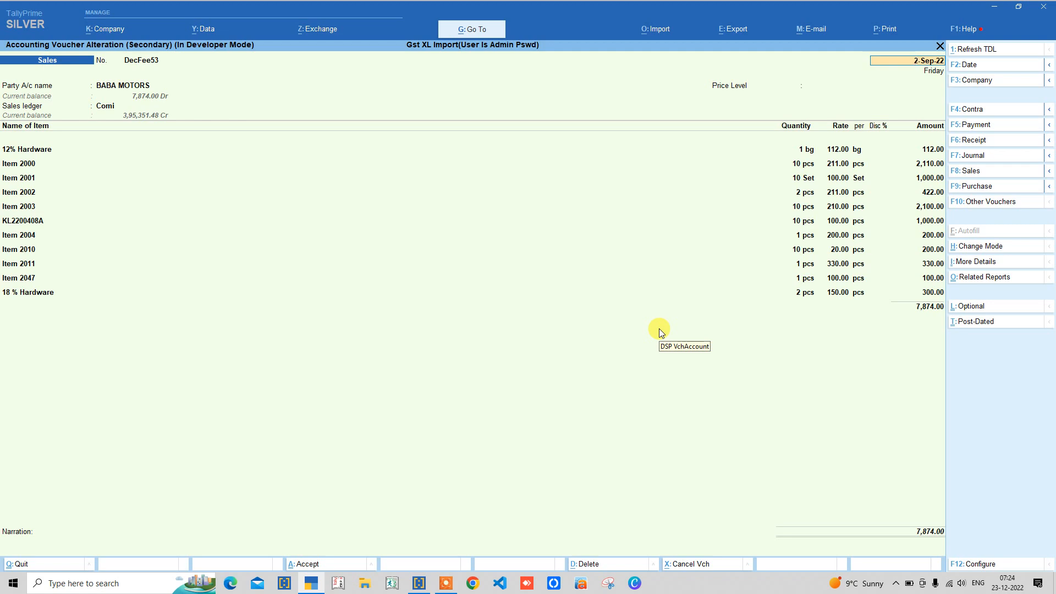
pyautogui.press('Escape')
pyautogui.press('Down')
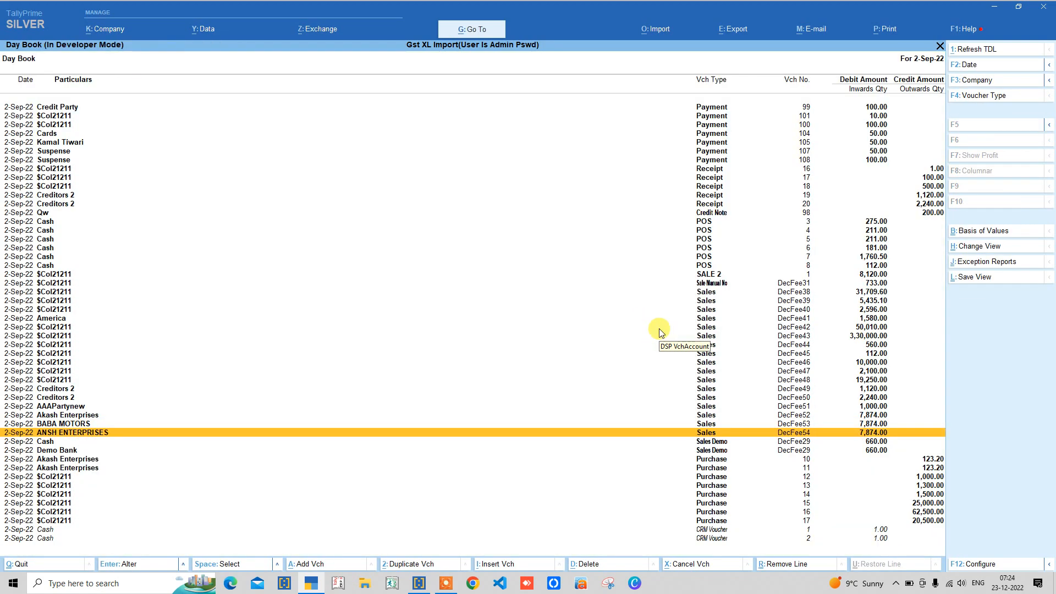
pyautogui.press('Return')
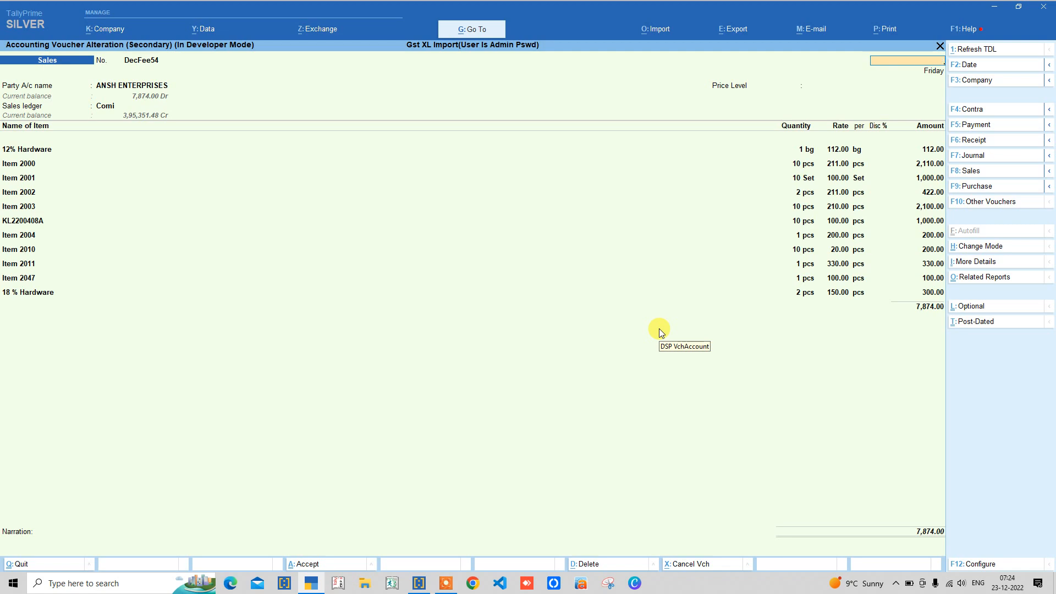
pyautogui.press('Escape')
pyautogui.hotkey('shift', 'Up')
pyautogui.hotkey('shift', 'Up')
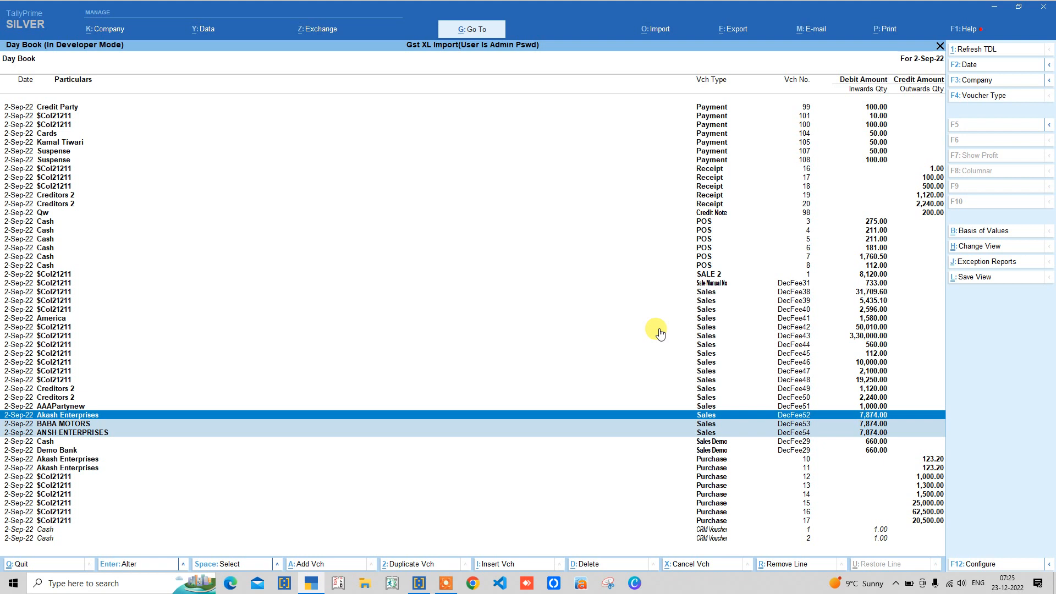
# Step: Leave the Day Book, open the Dispatch Item report and view its period settings
pyautogui.press('Escape')
pyautogui.press('Escape')
pyautogui.press('Escape')
pyautogui.press('Down')
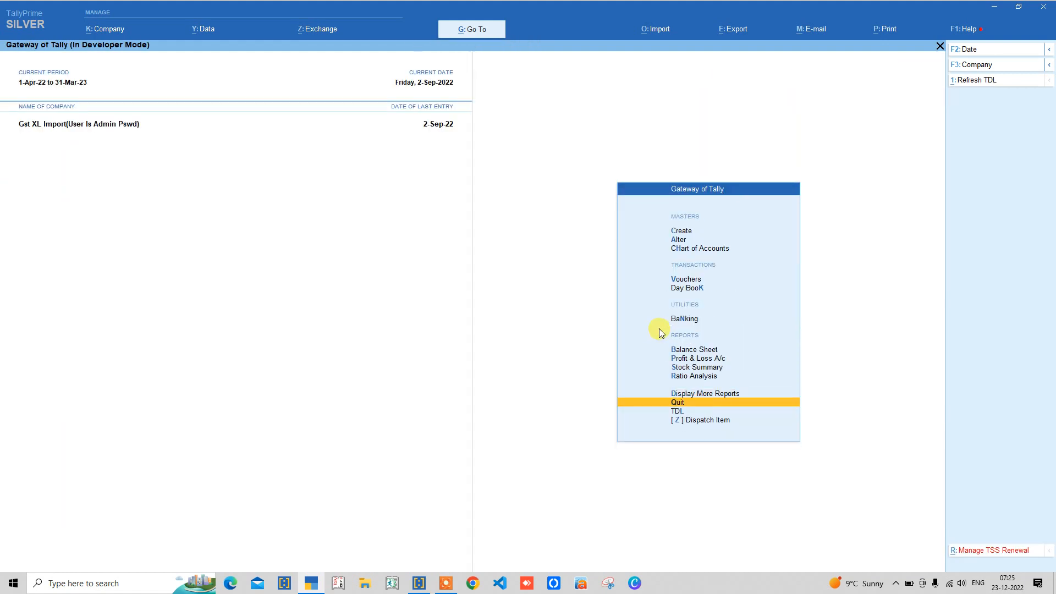
pyautogui.press('Down')
pyautogui.press('Down')
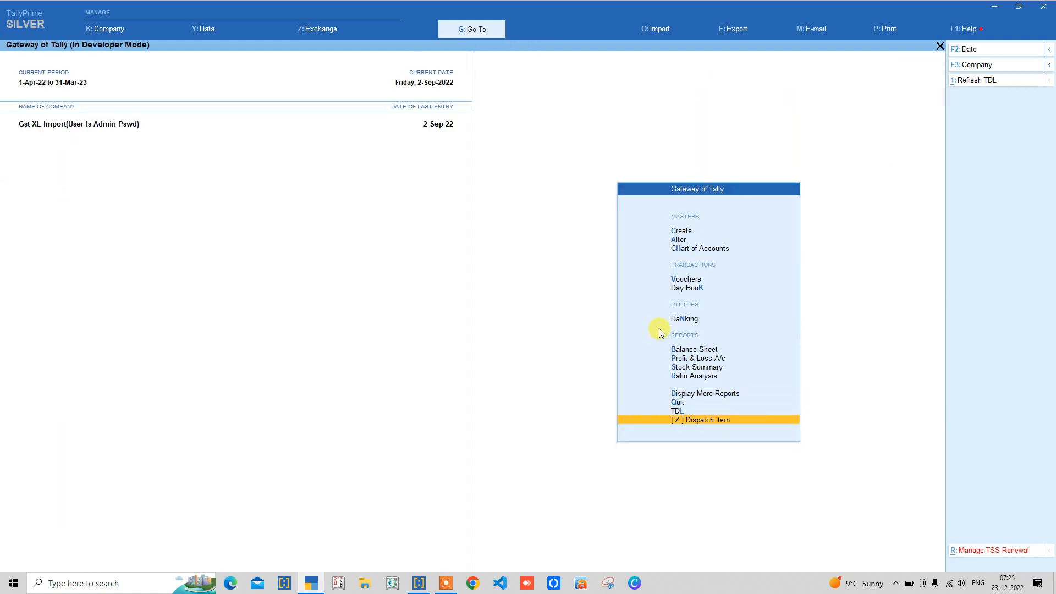
pyautogui.press('Up')
pyautogui.press('Down')
pyautogui.press('Return')
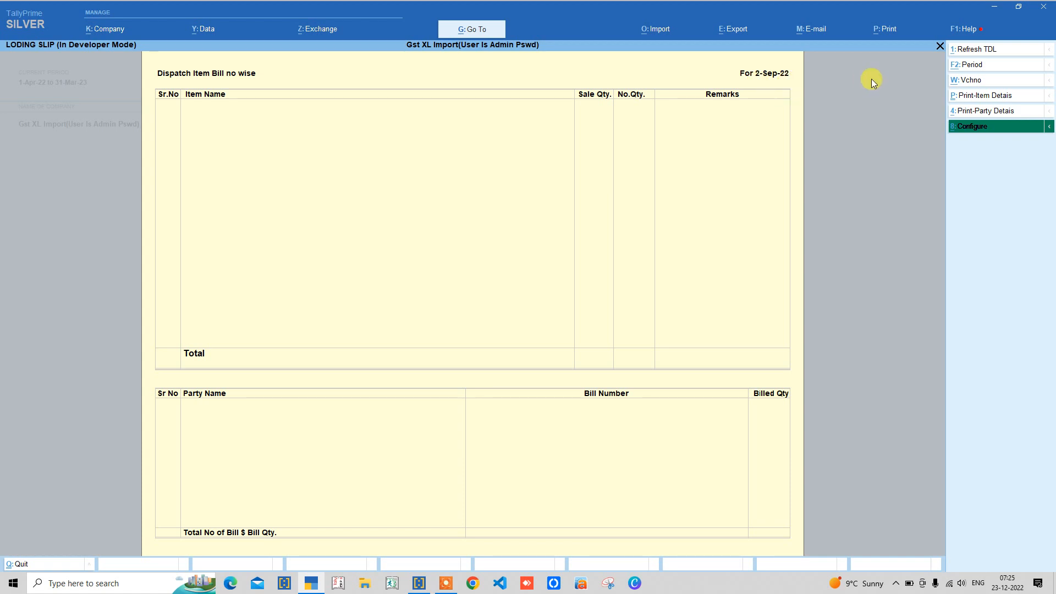
pyautogui.click(971, 66)
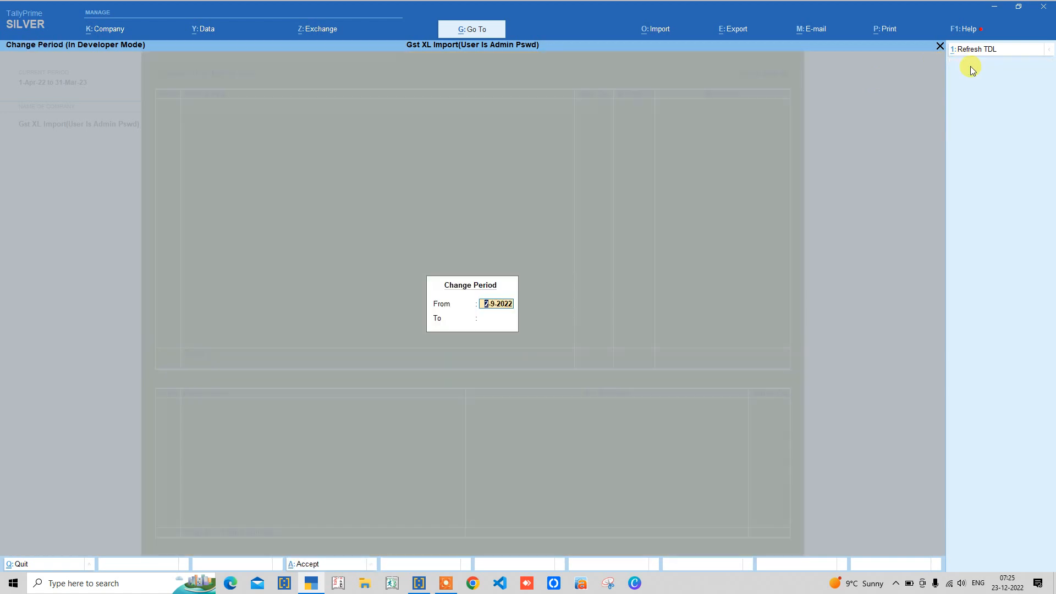
pyautogui.press('Escape')
pyautogui.press('Escape')
pyautogui.press('Escape')
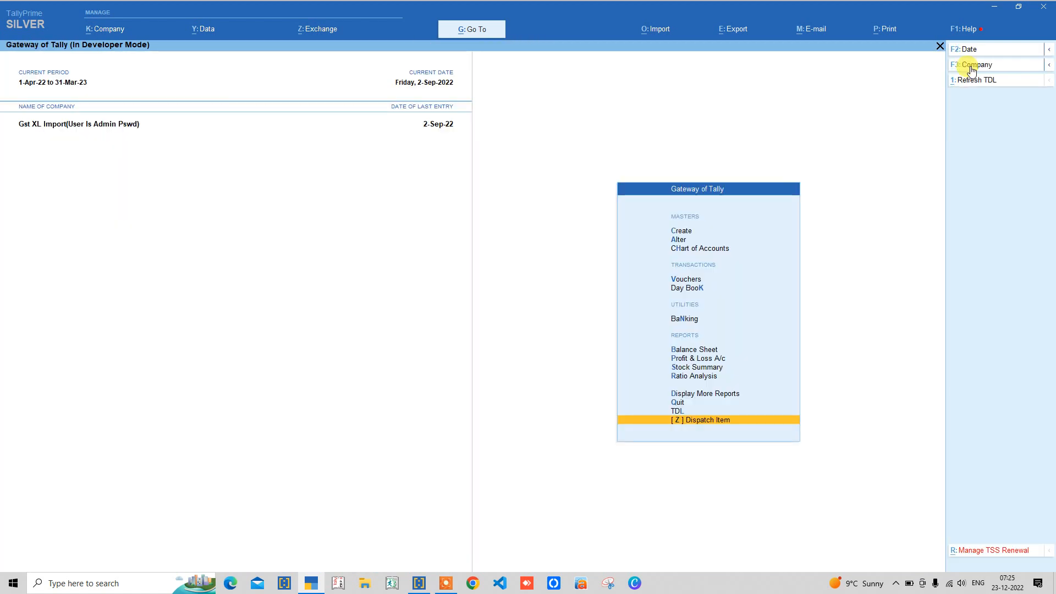
# Step: Examine the sale bill list in the Dispatch Item report's voucher selection, then return to the Gateway of Tally
pyautogui.press('Return')
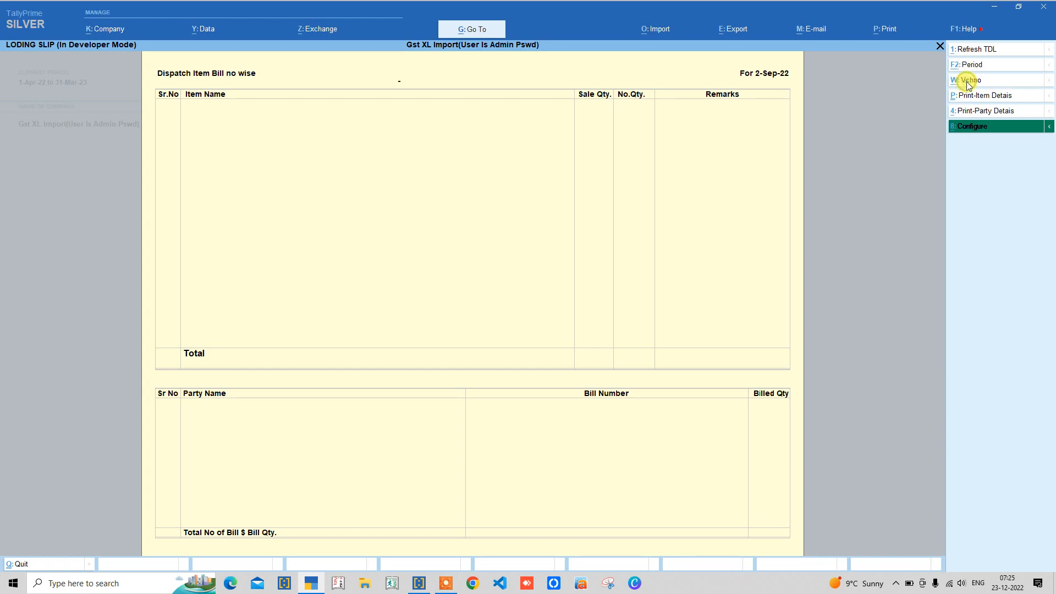
pyautogui.click(968, 83)
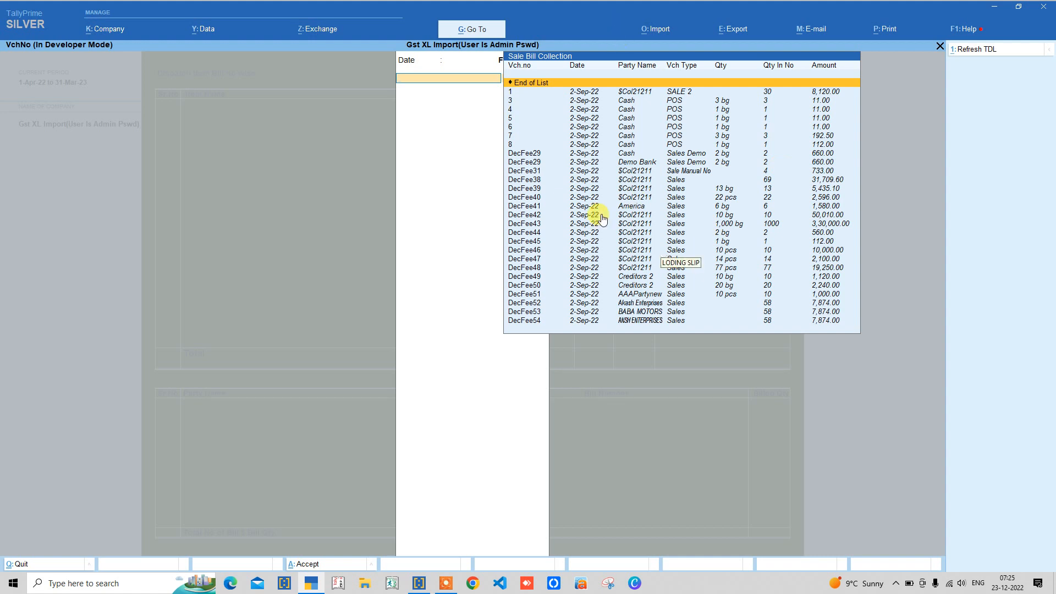
pyautogui.press('Down')
pyautogui.press('Down')
pyautogui.press('Down')
pyautogui.press('Down')
pyautogui.press('Down')
pyautogui.press('Down')
pyautogui.press('Down')
pyautogui.press('Down')
pyautogui.press('Down')
pyautogui.press('Down')
pyautogui.press('Down')
pyautogui.press('Down')
pyautogui.press('Down')
pyautogui.press('Down')
pyautogui.press('Down')
pyautogui.press('Down')
pyautogui.press('Down')
pyautogui.press('Down')
pyautogui.press('Down')
pyautogui.press('Down')
pyautogui.press('Down')
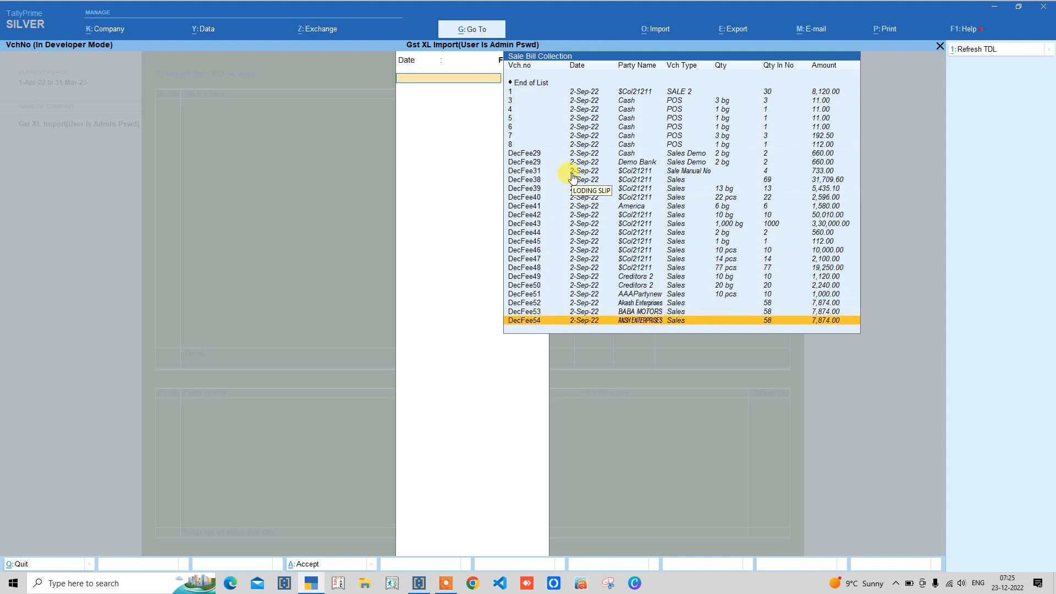
pyautogui.press('Up')
pyautogui.press('Up')
pyautogui.press('Up')
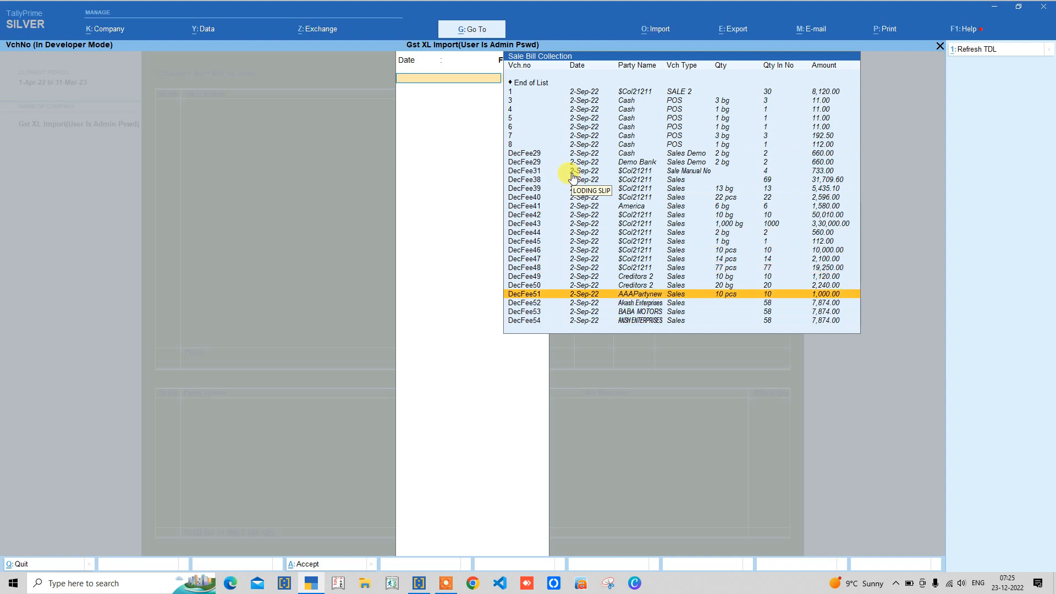
pyautogui.press('Down')
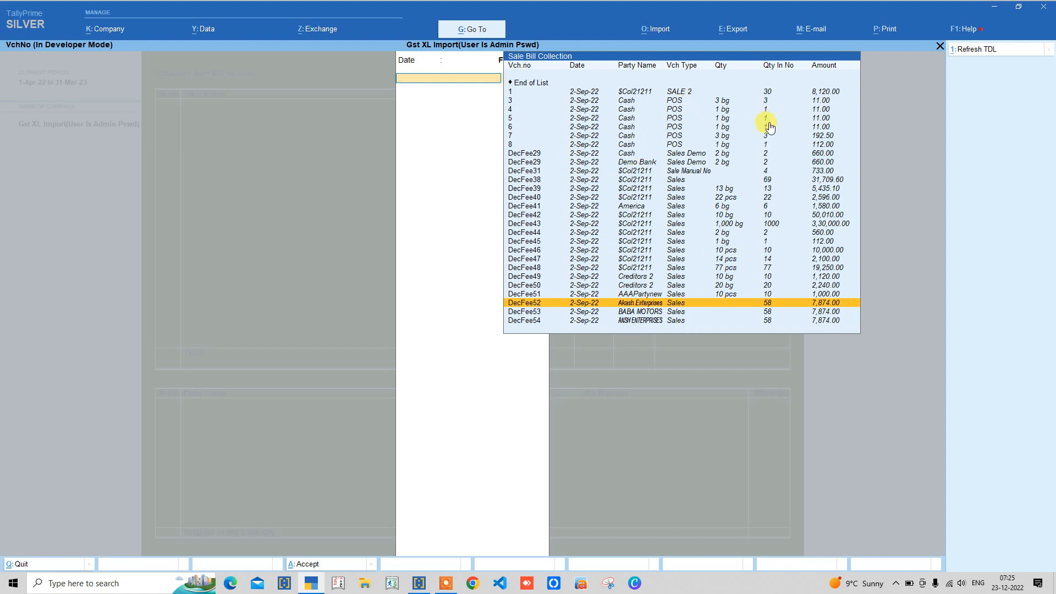
pyautogui.click(729, 299)
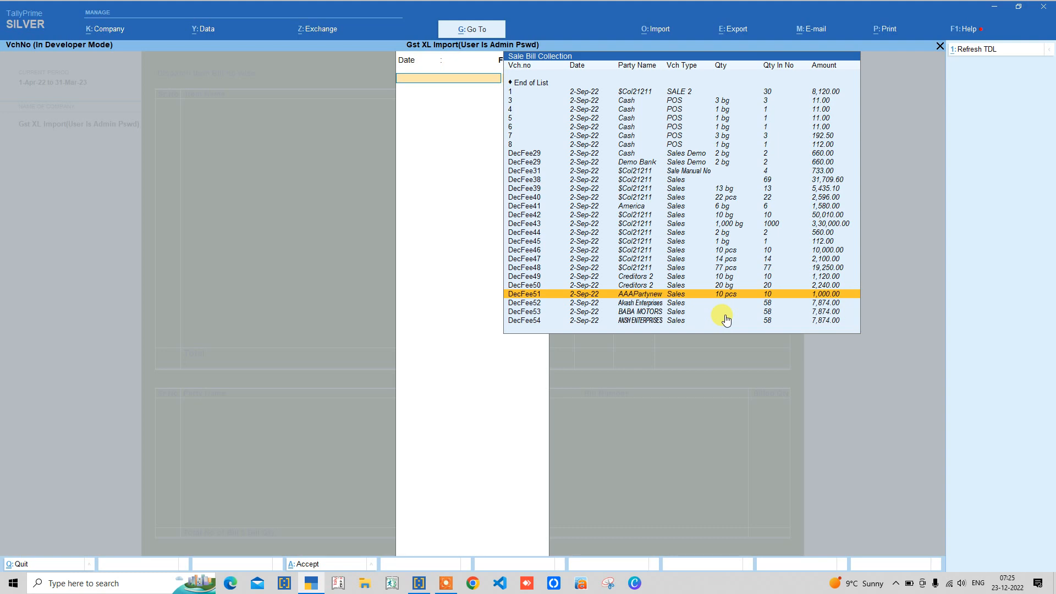
pyautogui.press('Escape')
pyautogui.press('y')
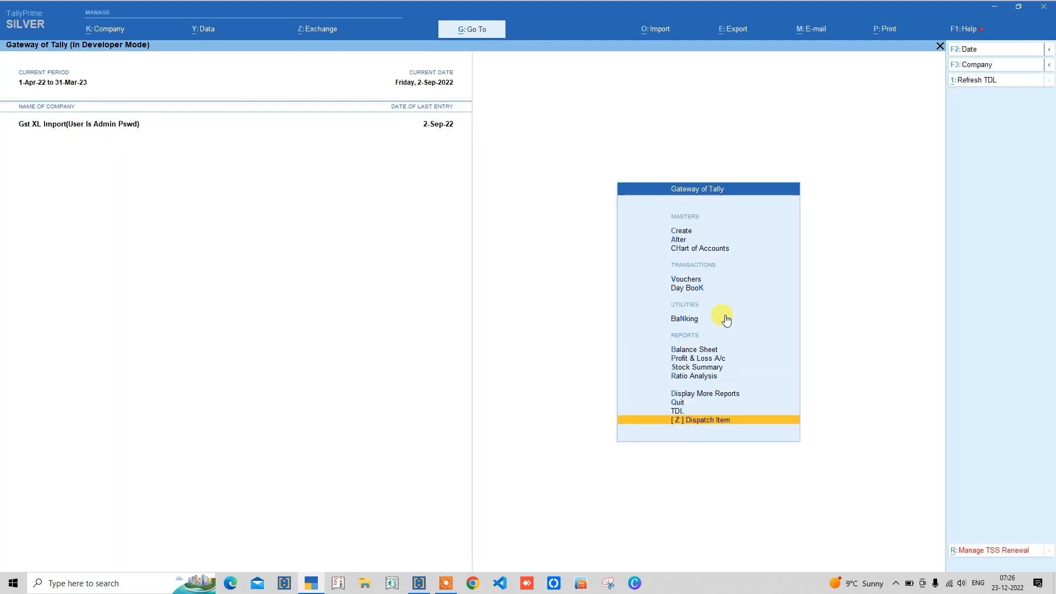
# Step: Check the items and total of the ANSH ENTERPRISES sales voucher in the Day Book, then return to the Gateway of Tally
pyautogui.press('d')
pyautogui.press('d')
pyautogui.press('Down')
pyautogui.press('Down')
pyautogui.press('Down')
pyautogui.press('Down')
pyautogui.press('Down')
pyautogui.press('Down')
pyautogui.press('Down')
pyautogui.press('Down')
pyautogui.press('Down')
pyautogui.press('Down')
pyautogui.press('Down')
pyautogui.press('Down')
pyautogui.press('Down')
pyautogui.press('Down')
pyautogui.press('Down')
pyautogui.press('Down')
pyautogui.press('Down')
pyautogui.press('Down')
pyautogui.press('Down')
pyautogui.press('Down')
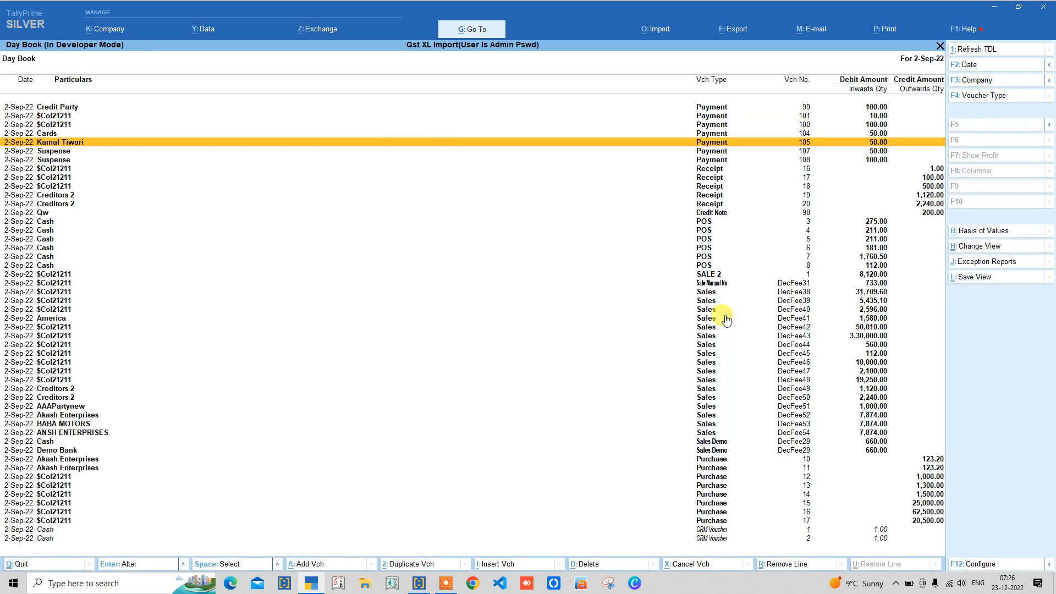
pyautogui.press('Down')
pyautogui.press('Down')
pyautogui.press('Down')
pyautogui.press('Down')
pyautogui.press('Down')
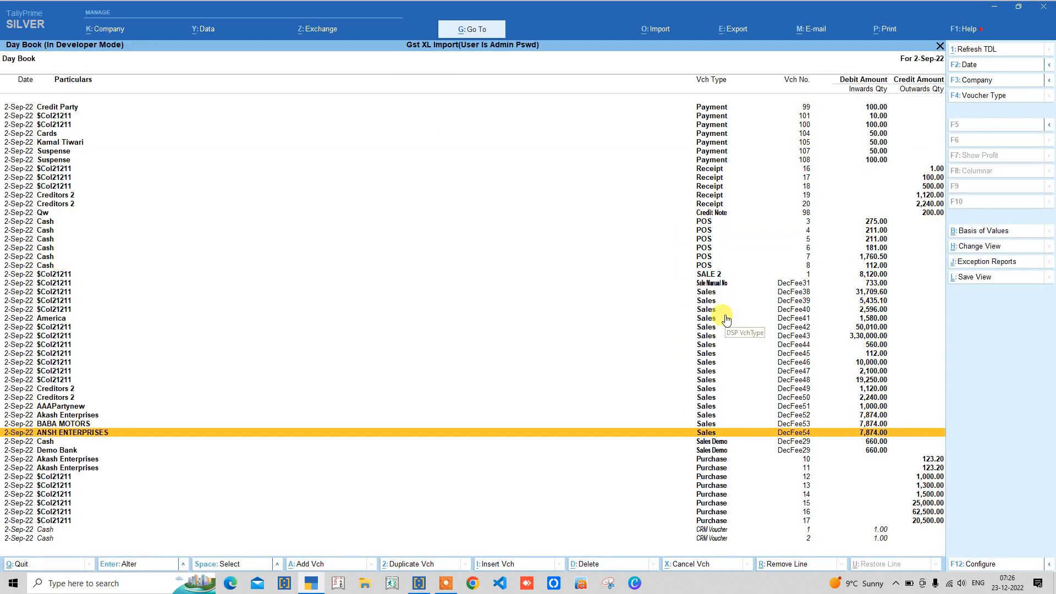
pyautogui.press('Return')
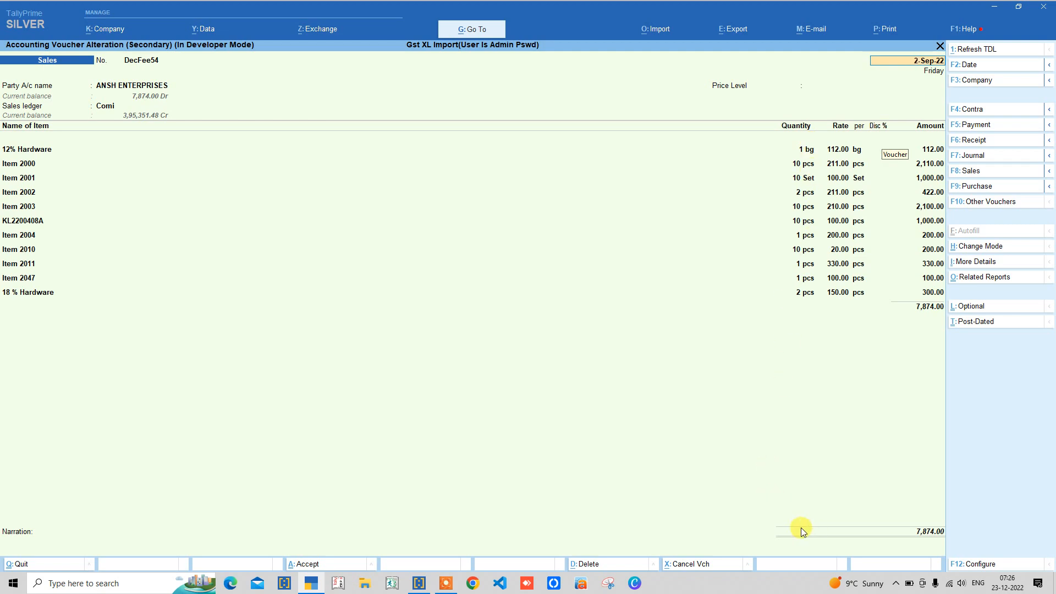
pyautogui.press('Escape')
pyautogui.press('Escape')
pyautogui.press('Escape')
# Step: Open the Dispatch Item report from the Gateway of Tally
pyautogui.press('Down')
pyautogui.press('Down')
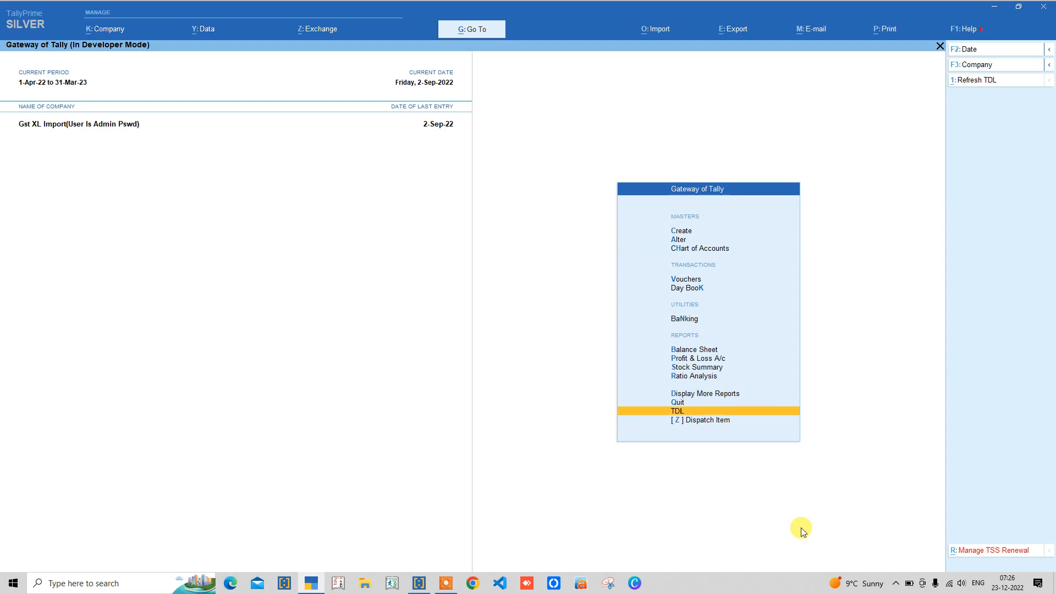
pyautogui.press('Return')
pyautogui.press('Escape')
pyautogui.press('Down')
pyautogui.press('Return')
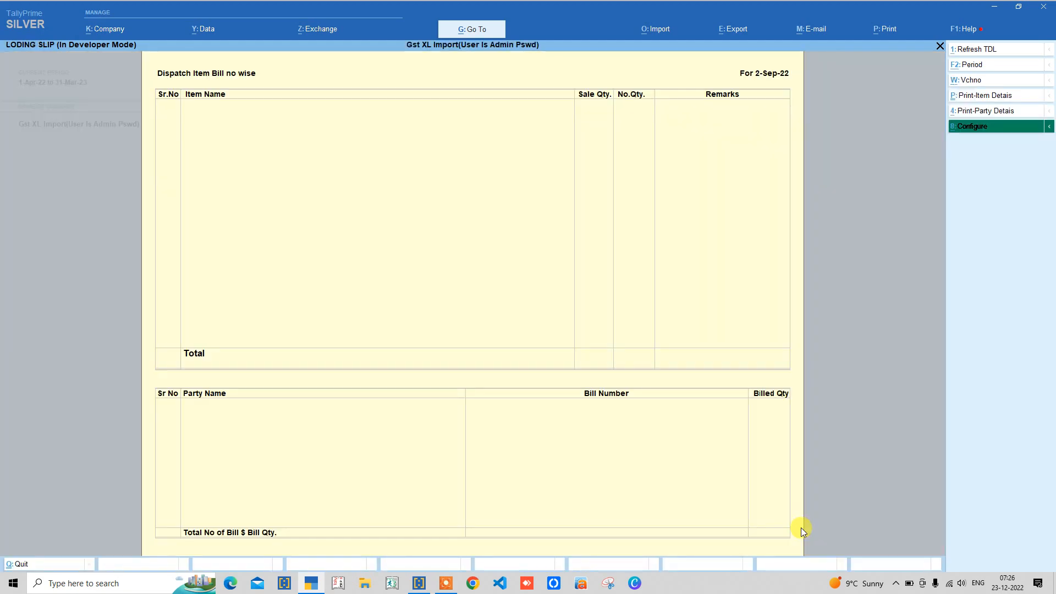
# Step: Open the voucher number selection of the Dispatch Item report and add sale bill DecFee52
pyautogui.click(976, 85)
pyautogui.press('Down')
pyautogui.press('Down')
pyautogui.press('Down')
pyautogui.press('Down')
pyautogui.press('Down')
pyautogui.press('Down')
pyautogui.press('Down')
pyautogui.press('Down')
pyautogui.press('Down')
pyautogui.press('Down')
pyautogui.press('Down')
pyautogui.press('Down')
pyautogui.press('Down')
pyautogui.press('Down')
pyautogui.press('Down')
pyautogui.press('Down')
pyautogui.press('Down')
pyautogui.press('Down')
pyautogui.press('Down')
pyautogui.press('Down')
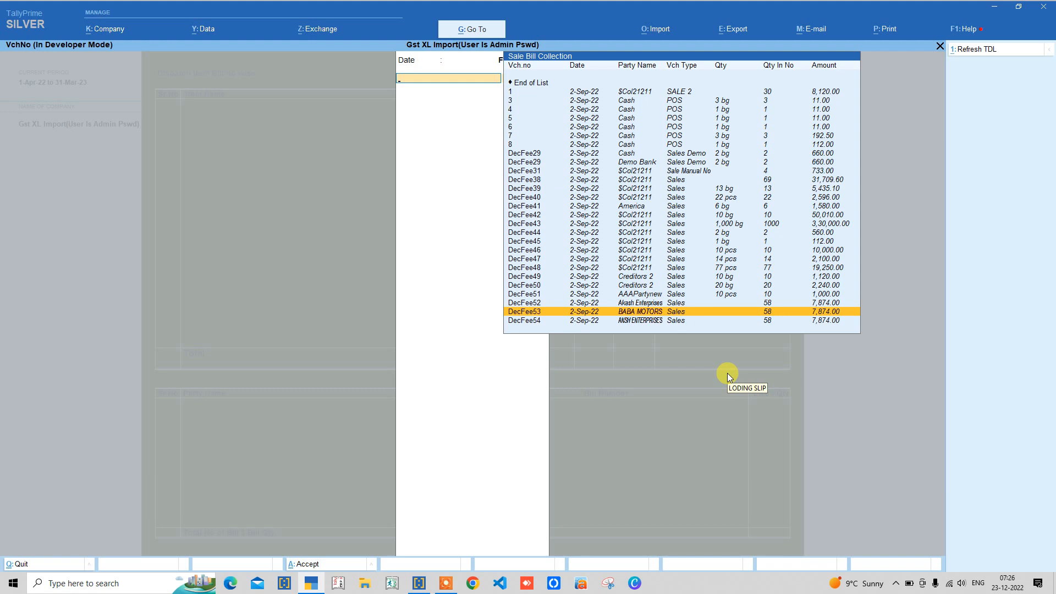
pyautogui.press('Up')
pyautogui.press('Return')
# Step: Add the BABA MOTORS sale bill DecFee53 to the loading slip's voucher selection
pyautogui.press('Down')
pyautogui.press('Down')
pyautogui.press('Down')
pyautogui.press('Down')
pyautogui.press('Down')
pyautogui.press('Down')
pyautogui.press('Down')
pyautogui.press('Down')
pyautogui.press('Down')
pyautogui.press('Down')
pyautogui.press('Down')
pyautogui.press('Down')
pyautogui.press('Down')
pyautogui.press('Down')
pyautogui.press('Down')
pyautogui.press('Down')
pyautogui.press('Down')
pyautogui.press('Down')
pyautogui.press('Down')
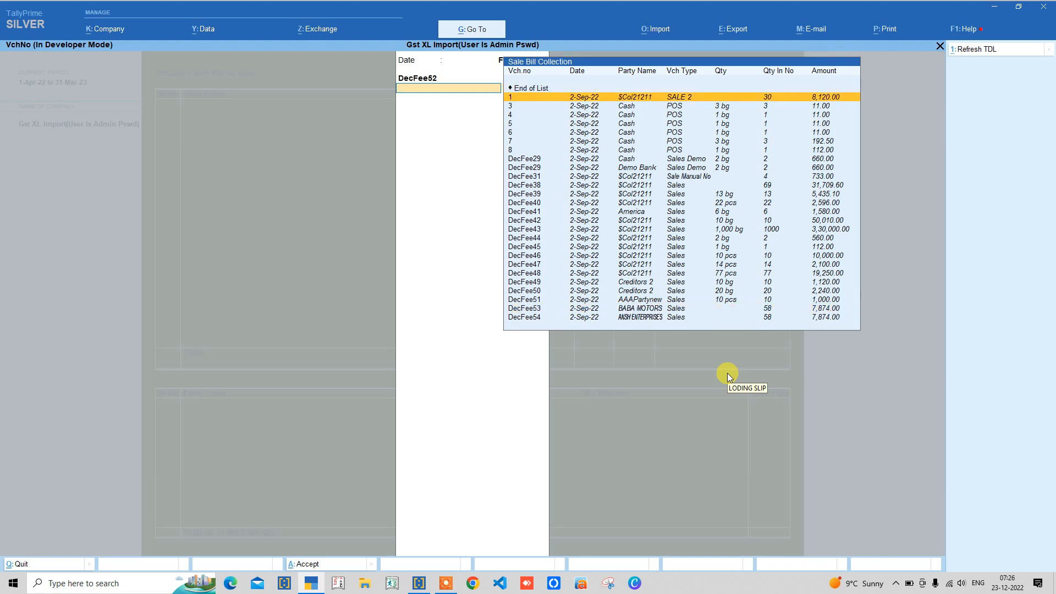
pyautogui.press('Down')
pyautogui.press('Down')
pyautogui.press('Down')
pyautogui.press('Down')
pyautogui.press('Down')
pyautogui.press('Down')
pyautogui.press('Return')
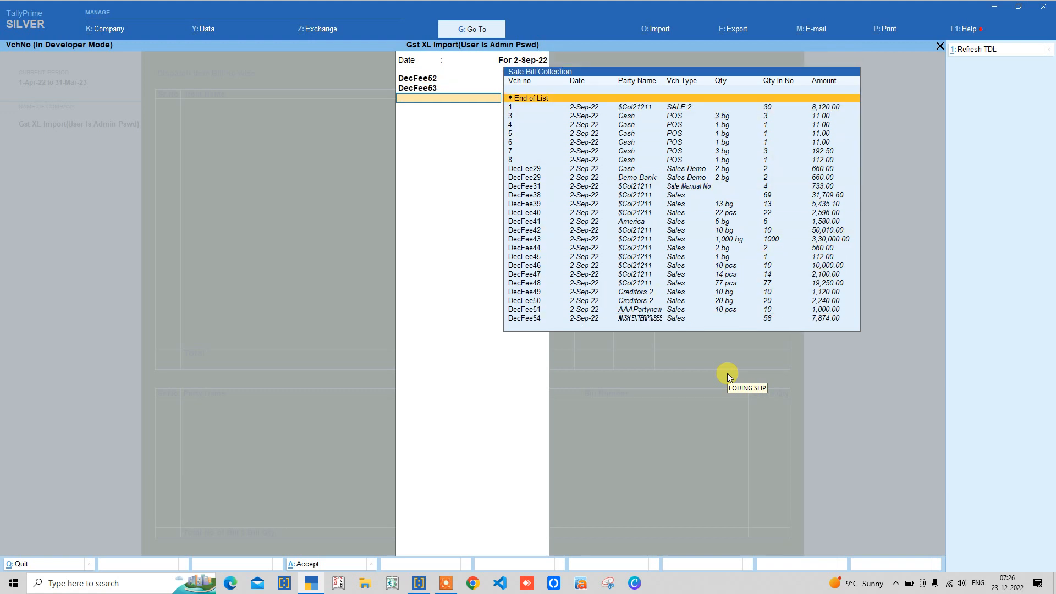
# Step: Add the ANSH ENTERPRISES sale bill DecFee54 to the loading slip's voucher selection
pyautogui.press('Down')
pyautogui.press('Down')
pyautogui.press('Down')
pyautogui.press('Down')
pyautogui.press('Down')
pyautogui.press('Down')
pyautogui.press('Down')
pyautogui.press('Down')
pyautogui.press('Down')
pyautogui.press('Down')
pyautogui.press('Down')
pyautogui.press('Down')
pyautogui.press('Down')
pyautogui.press('Down')
pyautogui.press('Down')
pyautogui.press('Down')
pyautogui.press('Down')
pyautogui.press('Down')
pyautogui.press('Down')
pyautogui.press('Down')
pyautogui.press('Down')
pyautogui.press('Down')
pyautogui.press('Down')
pyautogui.press('Down')
pyautogui.press('Down')
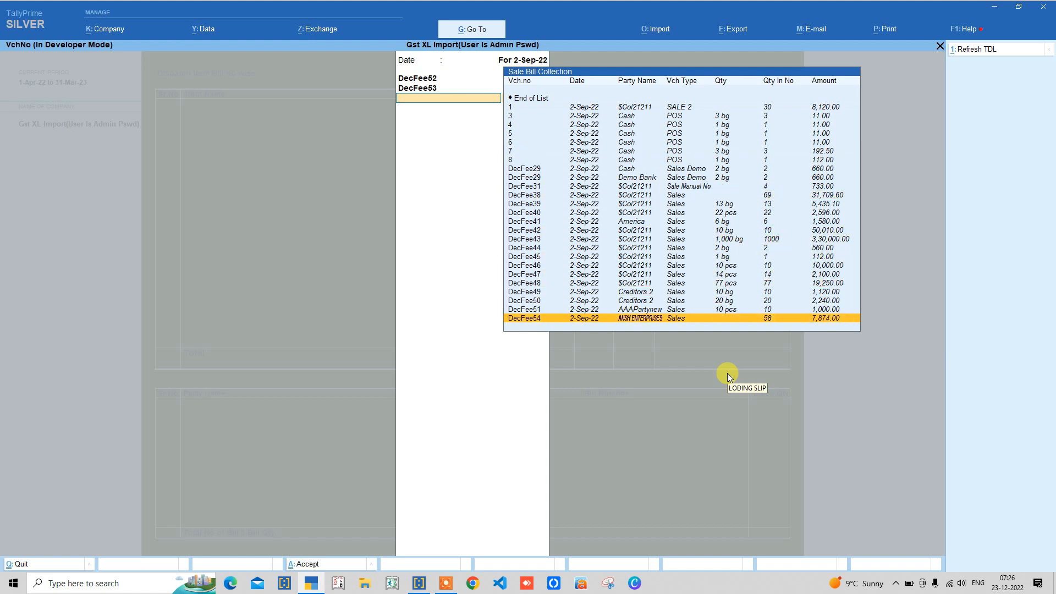
pyautogui.press('Return')
# Step: Add sale bill DecFee40, the 22 pcs voucher, to the loading slip's voucher selection
pyautogui.press('Down')
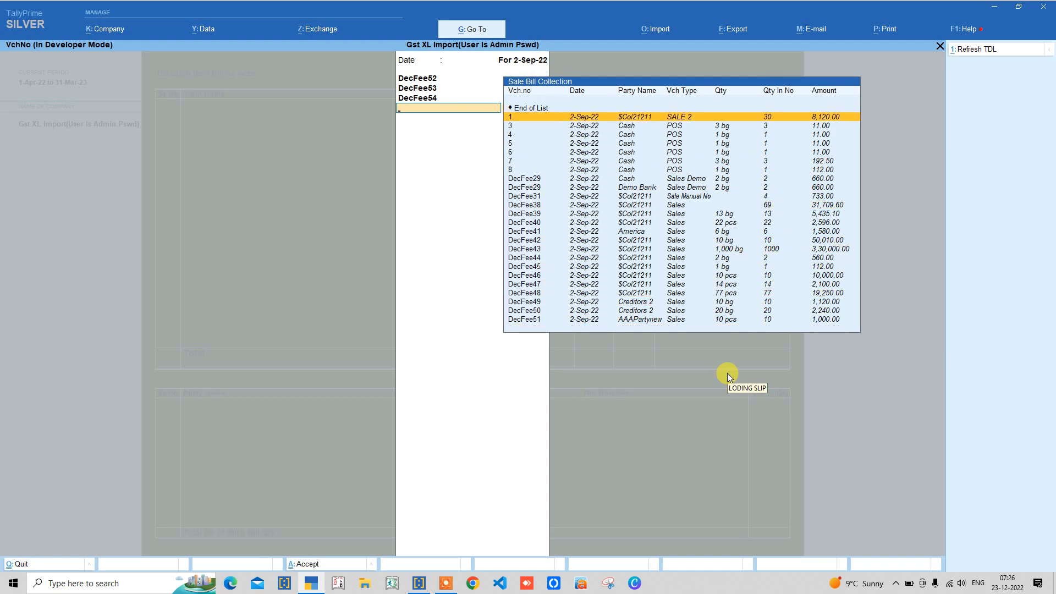
pyautogui.press('Down')
pyautogui.press('Down')
pyautogui.press('Down')
pyautogui.press('Down')
pyautogui.press('Down')
pyautogui.press('Down')
pyautogui.press('Down')
pyautogui.press('Down')
pyautogui.press('Down')
pyautogui.press('Down')
pyautogui.press('Down')
pyautogui.press('Down')
pyautogui.press('Down')
pyautogui.press('Down')
pyautogui.press('Down')
pyautogui.press('Down')
pyautogui.press('Up')
pyautogui.press('Up')
pyautogui.press('Up')
pyautogui.press('Up')
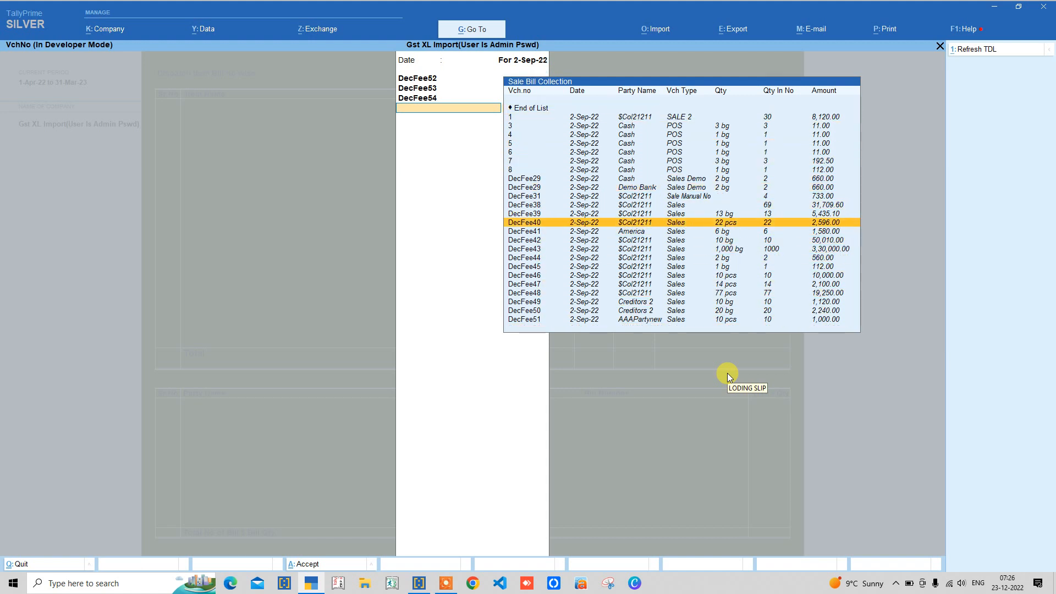
pyautogui.press('Return')
# Step: Add sale bill DecFee43, the 1,000 bg voucher, to the loading slip's voucher selection
pyautogui.press('Down')
pyautogui.press('Down')
pyautogui.press('Down')
pyautogui.press('Down')
pyautogui.press('Down')
pyautogui.press('Down')
pyautogui.press('Down')
pyautogui.press('Down')
pyautogui.press('Down')
pyautogui.press('Down')
pyautogui.press('Down')
pyautogui.press('Down')
pyautogui.press('Down')
pyautogui.press('Down')
pyautogui.press('Down')
pyautogui.press('Down')
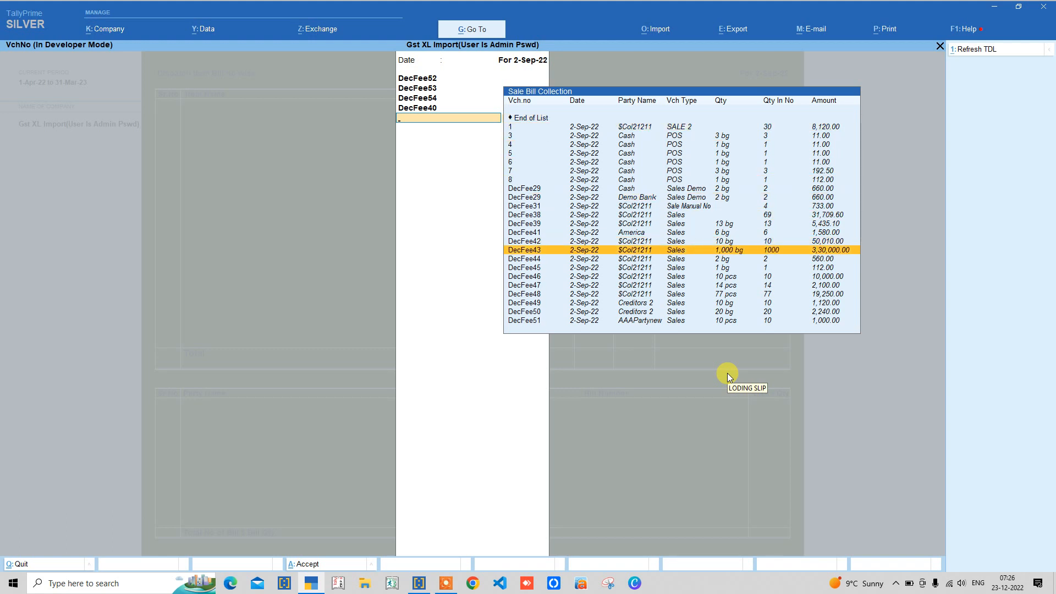
pyautogui.press('Return')
# Step: Add the POS cash bill with voucher number 6 to the loading slip's voucher selection
pyautogui.press('Down')
pyautogui.press('Down')
pyautogui.press('Down')
pyautogui.press('Down')
pyautogui.press('Down')
pyautogui.press('Down')
pyautogui.press('Down')
pyautogui.press('Down')
pyautogui.press('Down')
pyautogui.press('Down')
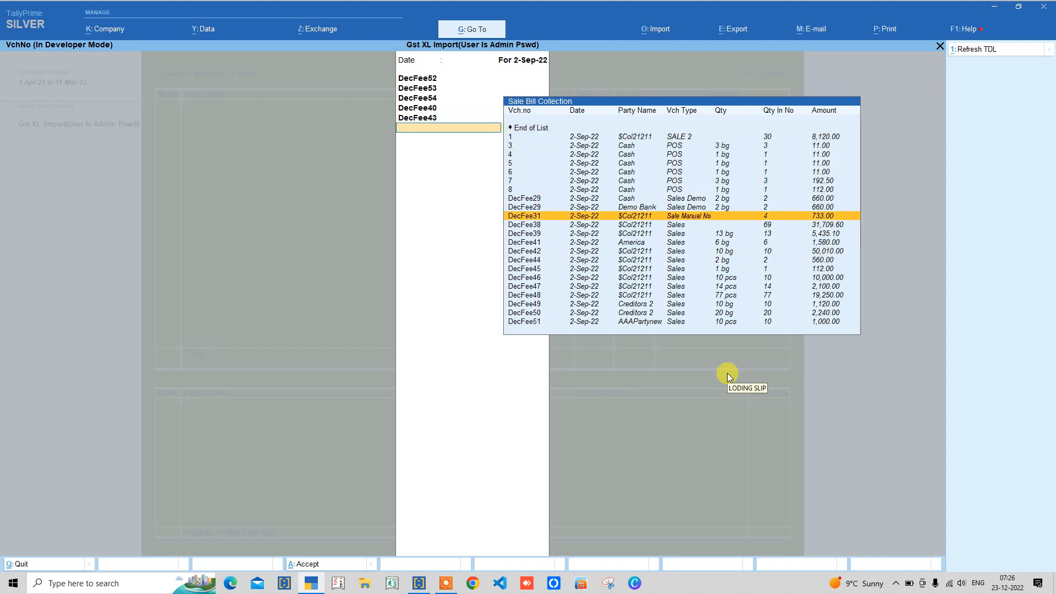
pyautogui.press('Up')
pyautogui.press('Up')
pyautogui.press('Up')
pyautogui.press('Up')
pyautogui.press('Up')
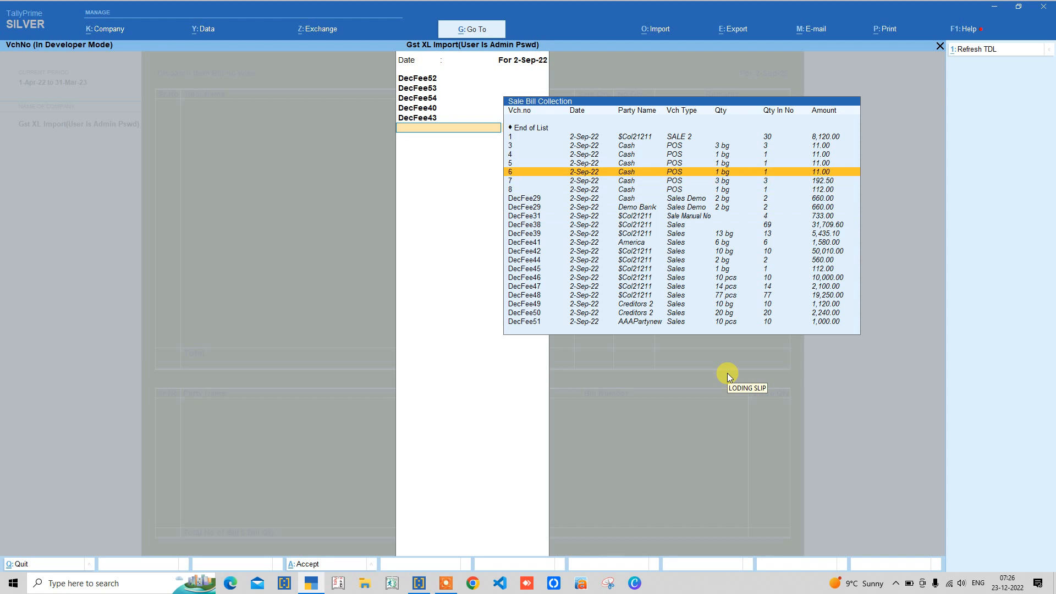
pyautogui.press('Return')
# Step: Add sale bill DecFee49, the 10 bg Creditors 2 voucher, to the loading slip's voucher selection
pyautogui.press('Down')
pyautogui.press('Down')
pyautogui.press('Down')
pyautogui.press('Down')
pyautogui.press('Down')
pyautogui.press('Down')
pyautogui.press('Down')
pyautogui.press('Down')
pyautogui.press('Down')
pyautogui.press('Down')
pyautogui.press('Down')
pyautogui.press('Down')
pyautogui.press('Down')
pyautogui.press('Down')
pyautogui.press('Down')
pyautogui.press('Down')
pyautogui.press('Down')
pyautogui.press('Down')
pyautogui.press('Down')
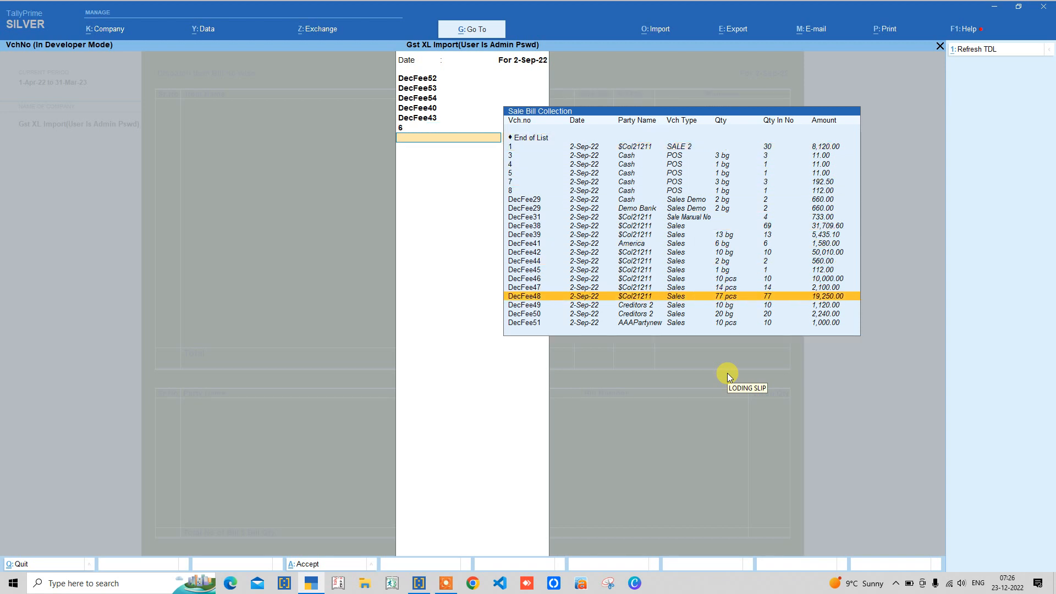
pyautogui.press('Return')
# Step: Add sale bill DecFee51, the AAAPartynew 10 pcs voucher, to the loading slip's voucher selection
pyautogui.press('Down')
pyautogui.press('Down')
pyautogui.press('Down')
pyautogui.press('Down')
pyautogui.press('Down')
pyautogui.press('Down')
pyautogui.press('Down')
pyautogui.press('Down')
pyautogui.press('Down')
pyautogui.press('Down')
pyautogui.press('Down')
pyautogui.press('Down')
pyautogui.press('Down')
pyautogui.press('Down')
pyautogui.press('Down')
pyautogui.press('Down')
pyautogui.press('Down')
pyautogui.press('Down')
pyautogui.press('Down')
pyautogui.press('Down')
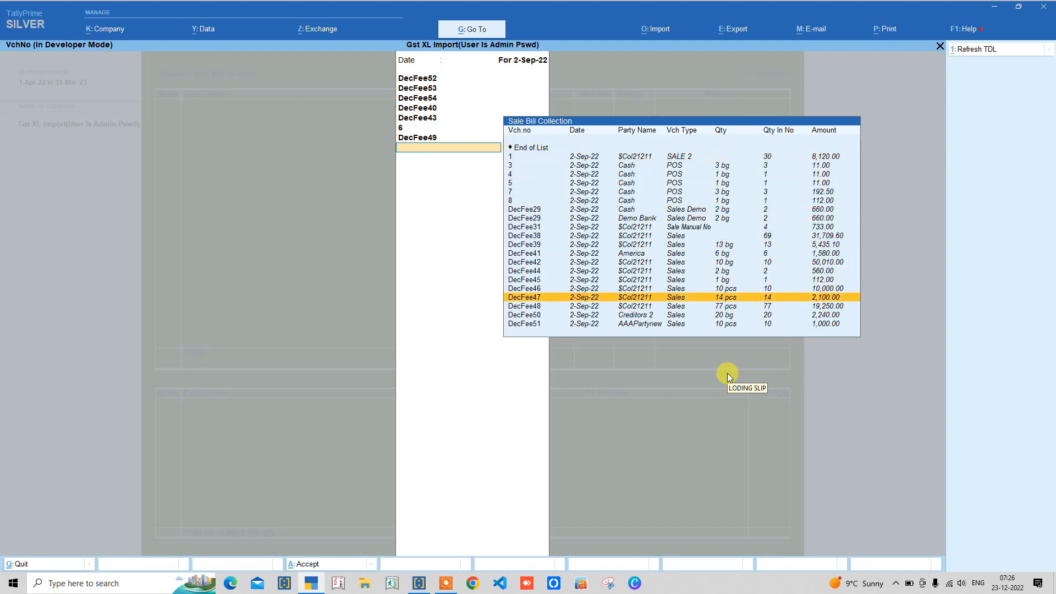
pyautogui.press('Return')
# Step: Add sale bill DecFee50, the 20 bg Creditors 2 voucher, to the loading slip's voucher selection
pyautogui.press('Down')
pyautogui.press('Down')
pyautogui.press('Down')
pyautogui.press('Down')
pyautogui.press('Down')
pyautogui.press('Down')
pyautogui.press('Down')
pyautogui.press('Down')
pyautogui.press('Down')
pyautogui.press('Down')
pyautogui.press('Down')
pyautogui.press('Down')
pyautogui.press('Down')
pyautogui.press('Down')
pyautogui.press('Down')
pyautogui.press('Down')
pyautogui.press('Down')
pyautogui.press('Down')
pyautogui.press('Down')
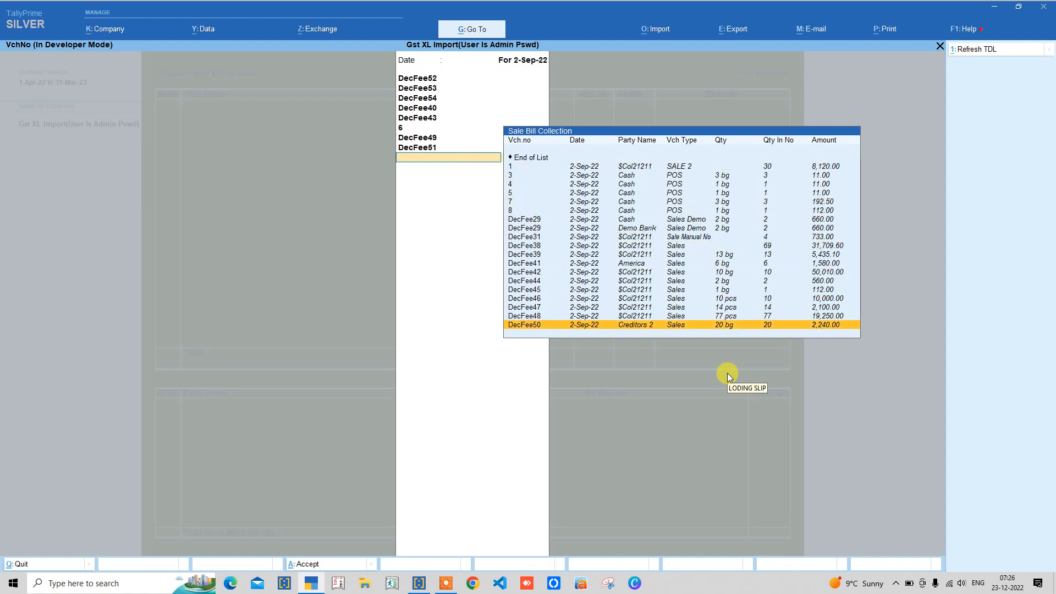
pyautogui.press('Return')
# Step: Add sale bill DecFee48, the 77 pcs voucher, then end the voucher selection and generate the loading slip
pyautogui.press('Down')
pyautogui.press('Down')
pyautogui.press('Down')
pyautogui.press('Down')
pyautogui.press('Down')
pyautogui.press('Down')
pyautogui.press('Down')
pyautogui.press('Down')
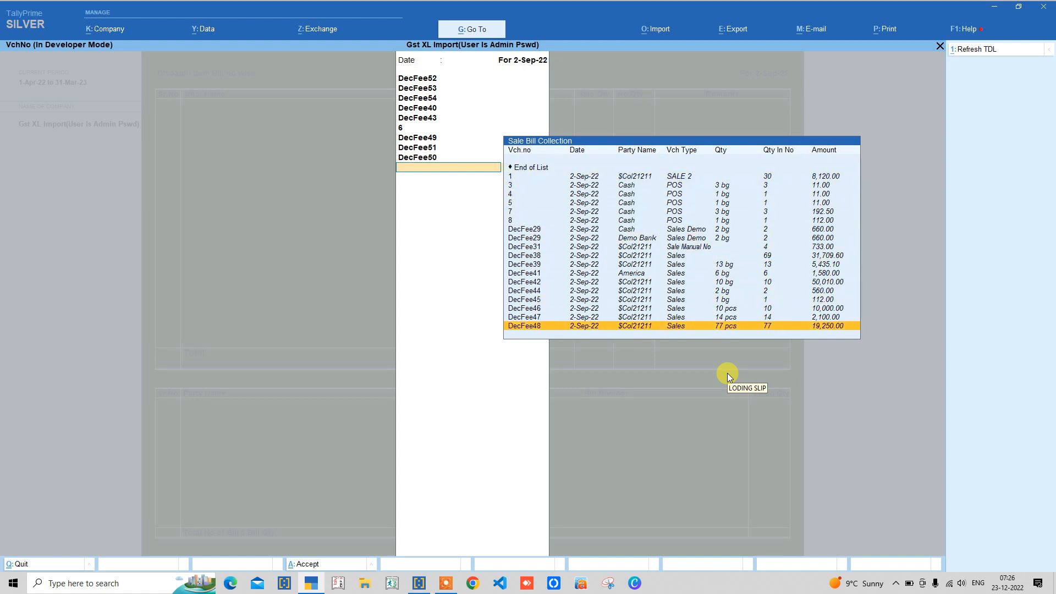
pyautogui.press('Return')
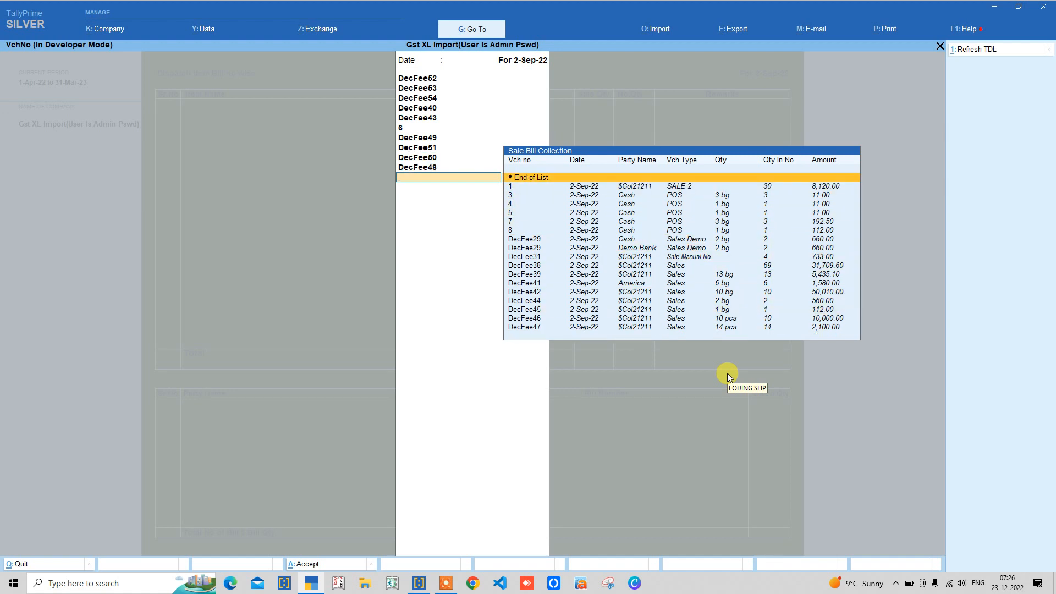
pyautogui.press('Return')
pyautogui.press('Return')
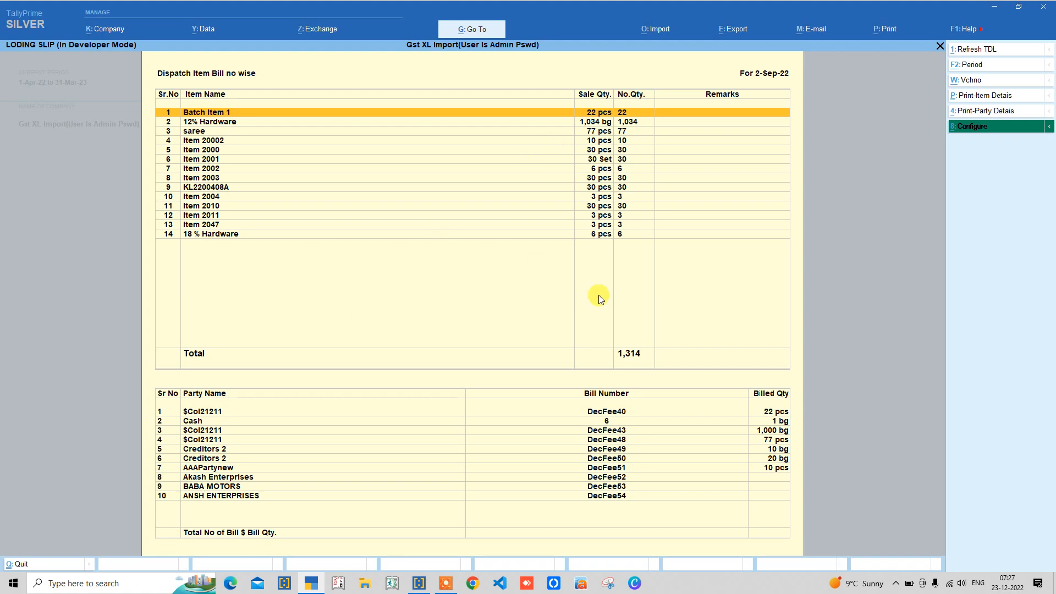
# Step: Preview the item details printout of the loading slip at enlarged size, then return to the slip
pyautogui.click(968, 102)
pyautogui.press('i')
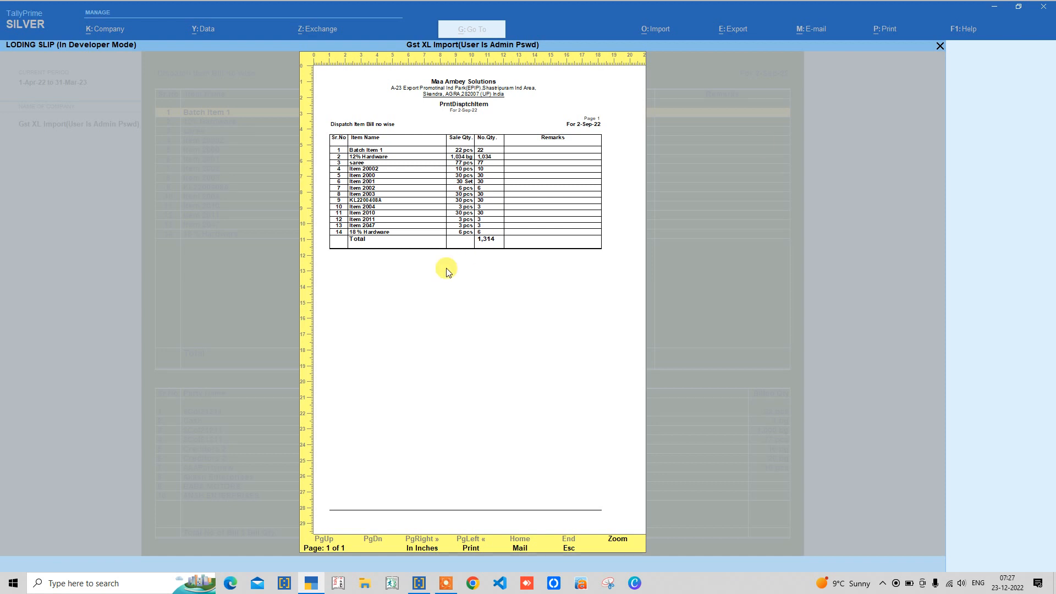
pyautogui.click(446, 272)
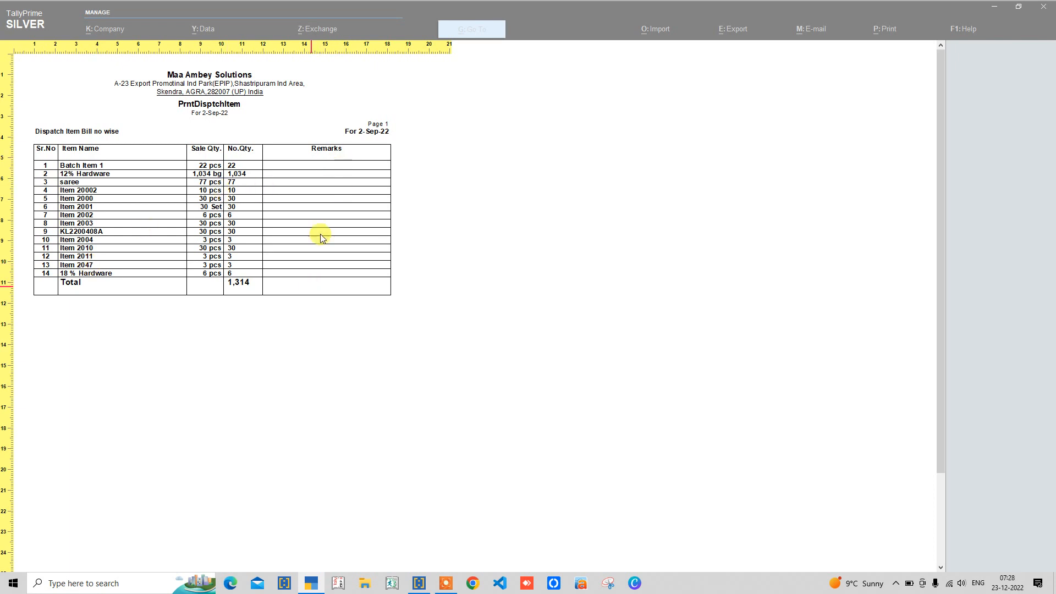
pyautogui.click(321, 198)
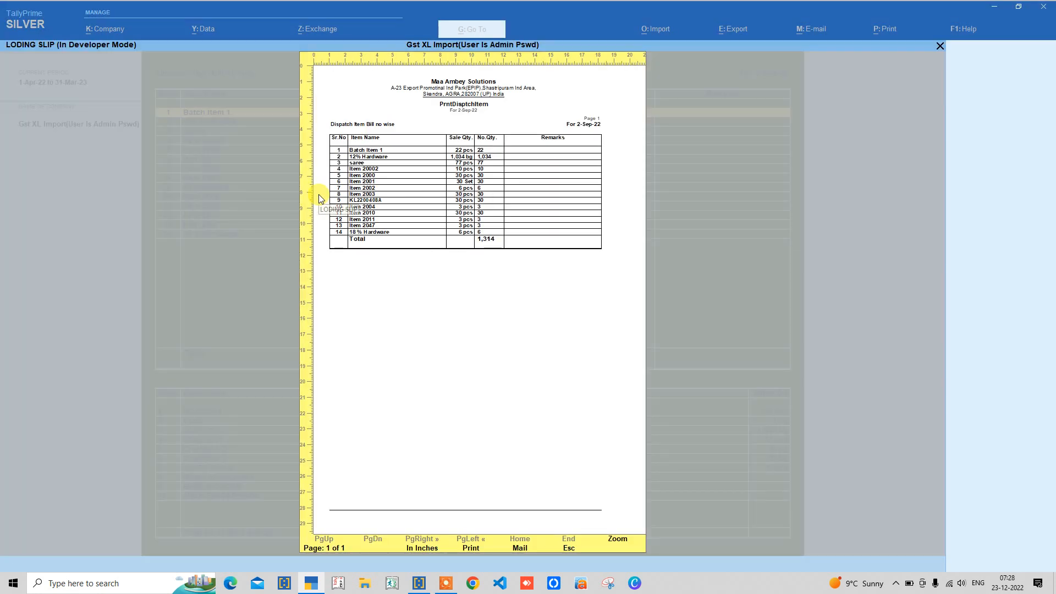
pyautogui.press('Escape')
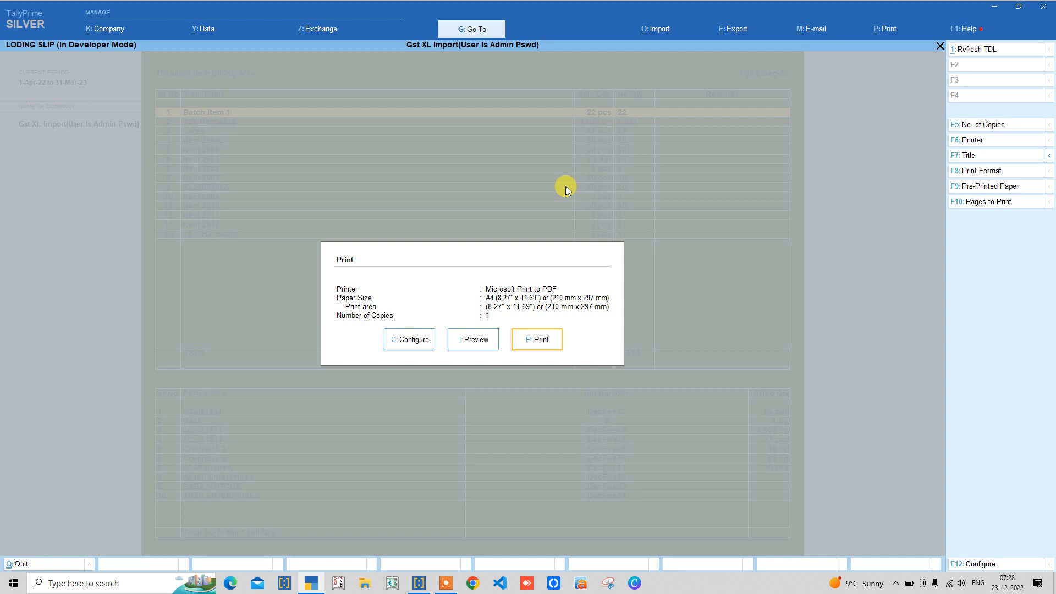
pyautogui.press('Escape')
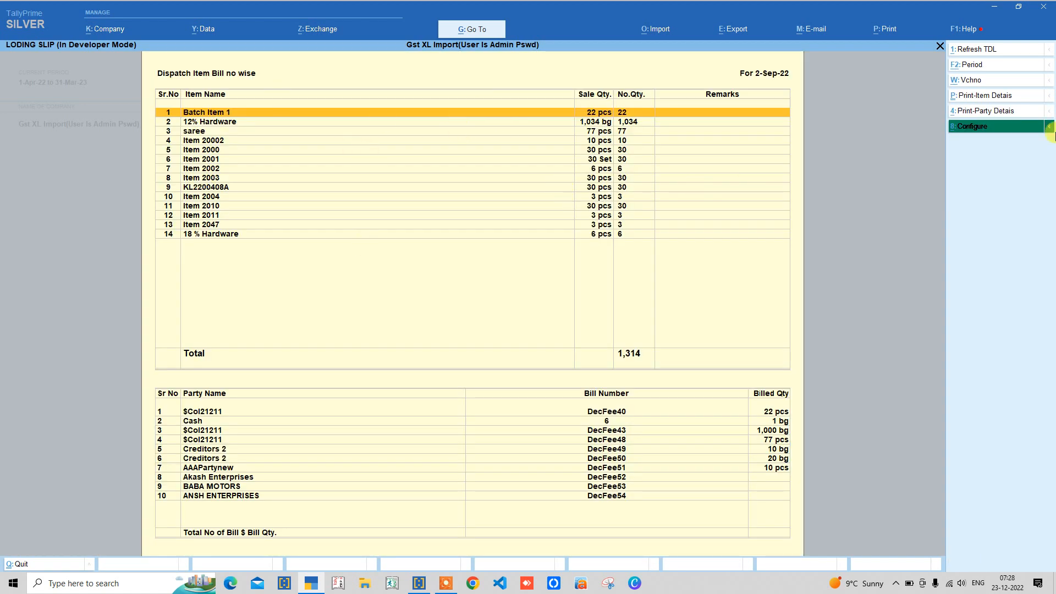
# Step: Preview the party-wise dispatch details printout at enlarged size, then return to the loading slip
pyautogui.click(971, 112)
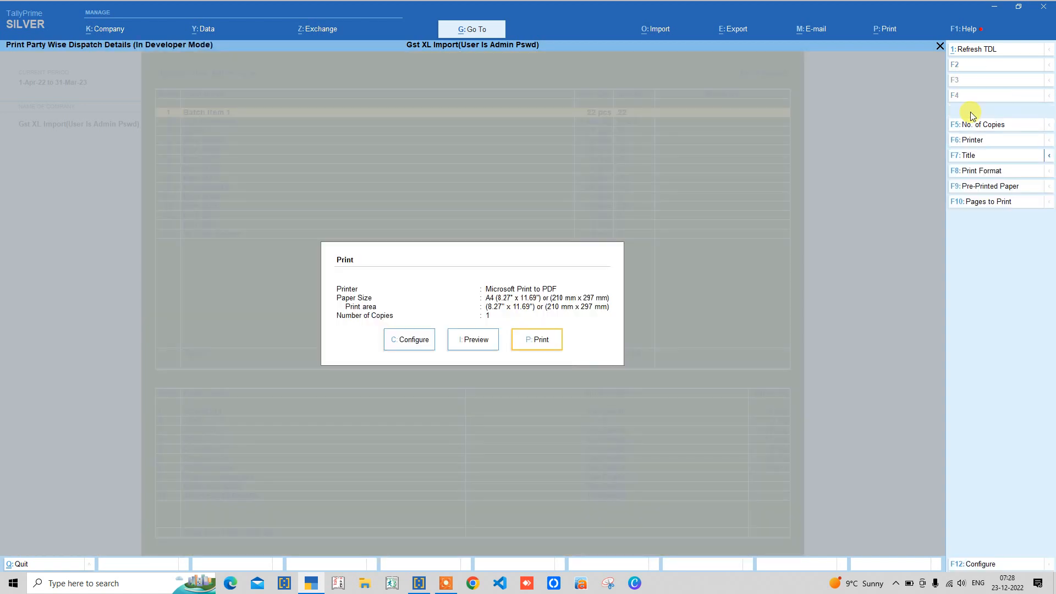
pyautogui.press('i')
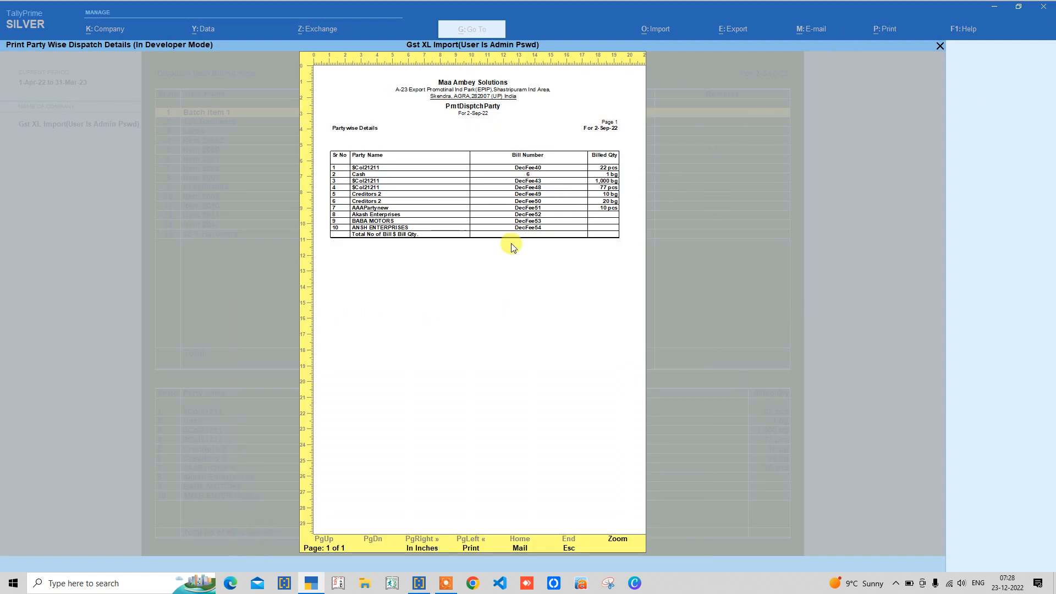
pyautogui.click(390, 235)
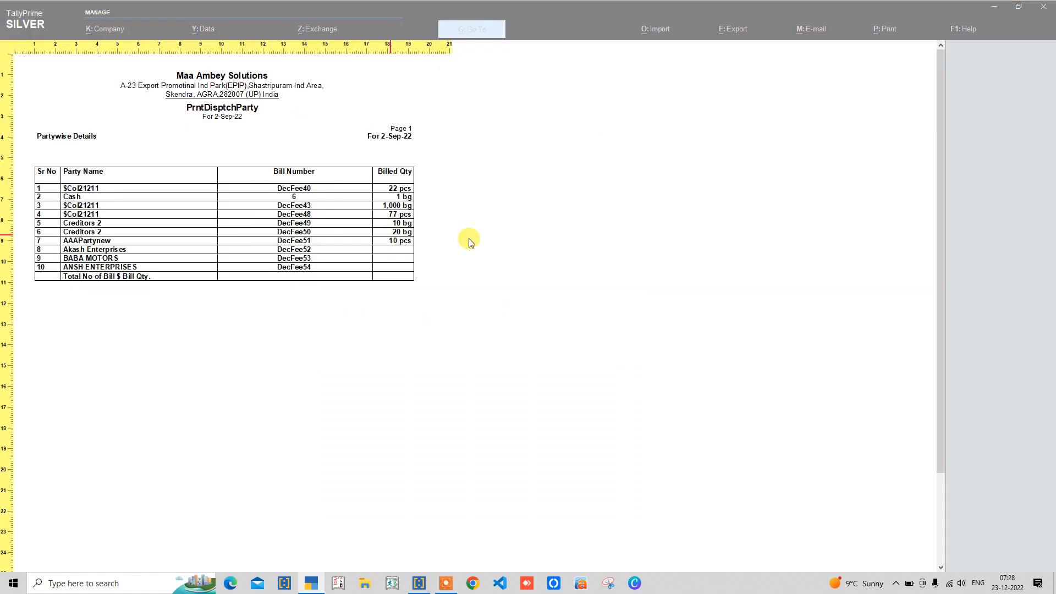
pyautogui.press('Escape')
pyautogui.press('Escape')
pyautogui.press('Escape')
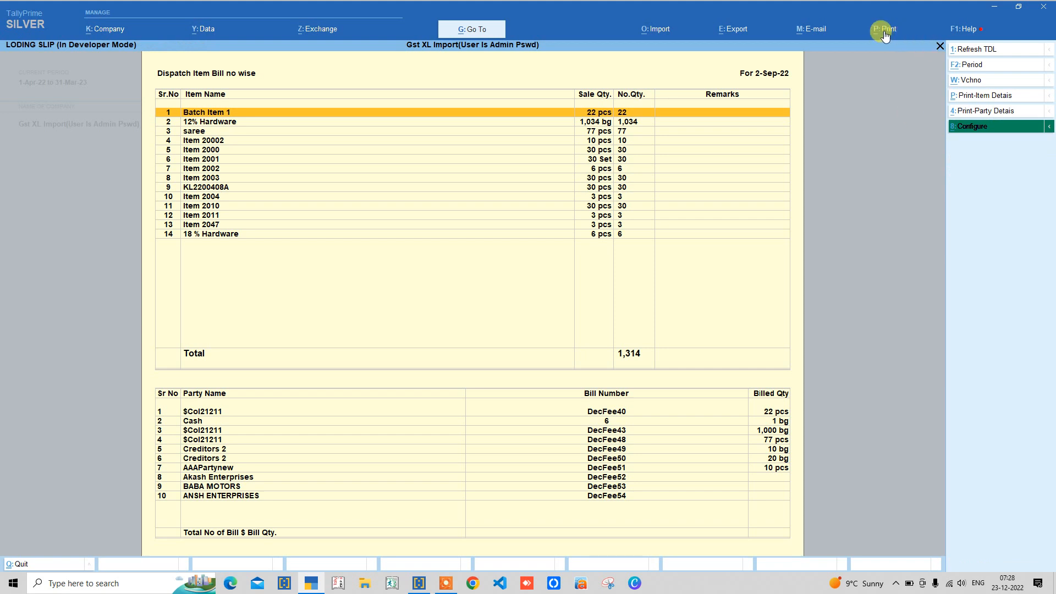
# Step: Preview the current report's printout with both item and party tables at enlarged size, then return to the slip
pyautogui.click(885, 34)
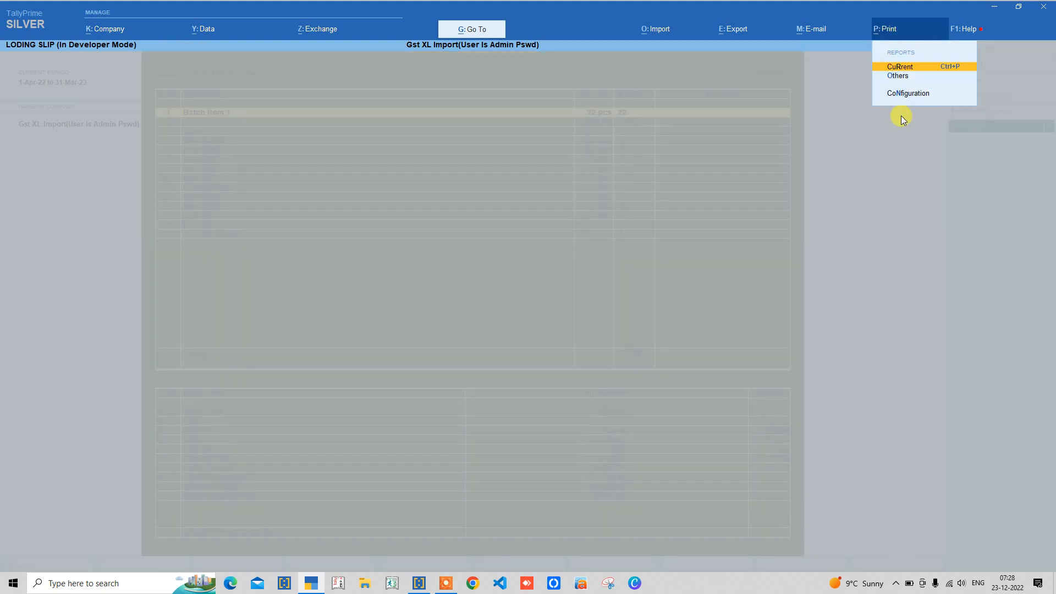
pyautogui.click(893, 69)
pyautogui.press('i')
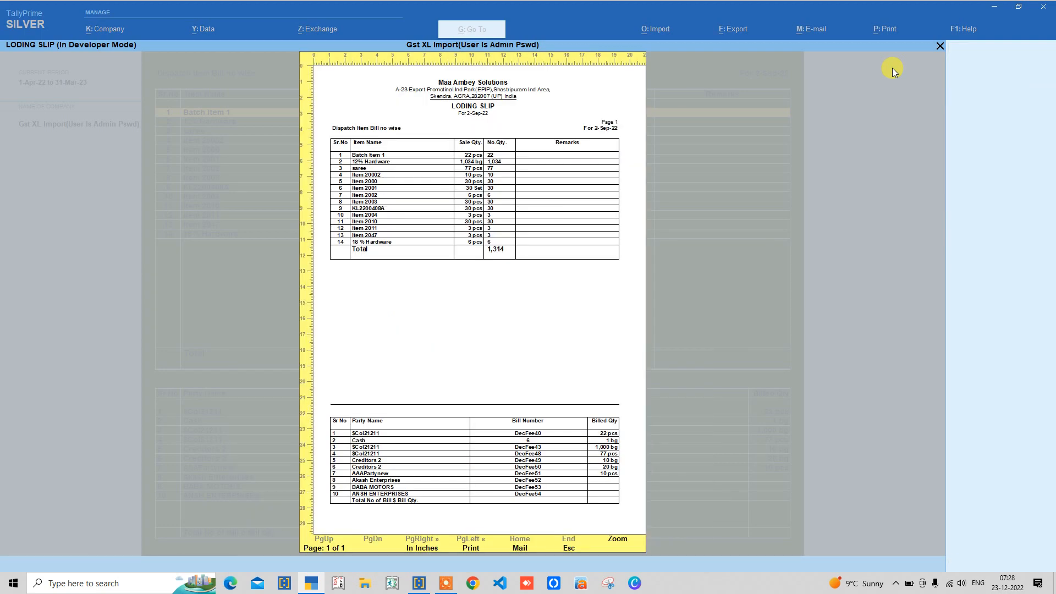
pyautogui.hotkey('alt', 'z')
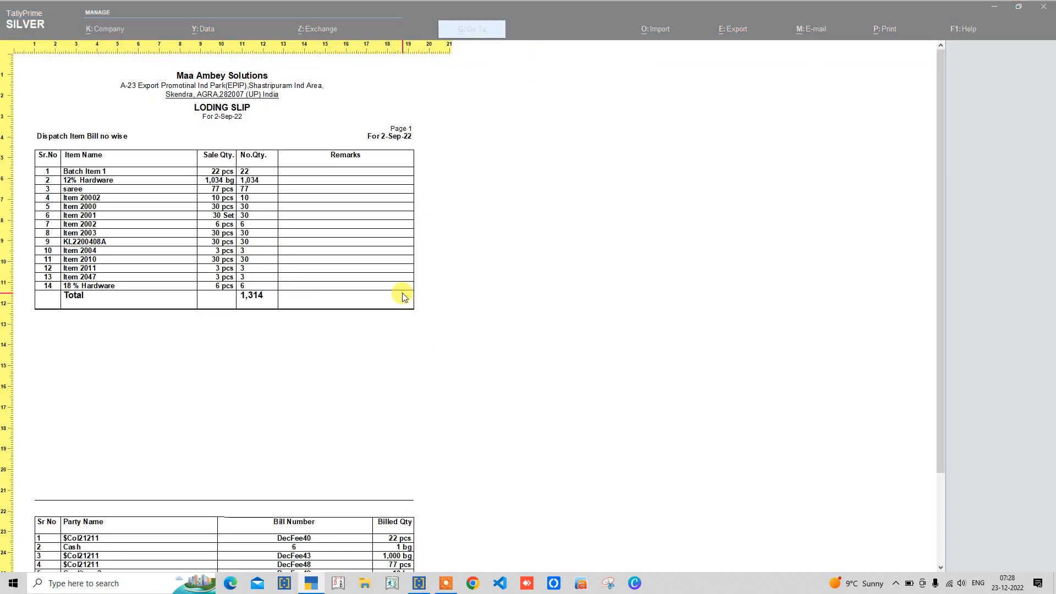
pyautogui.press('Escape')
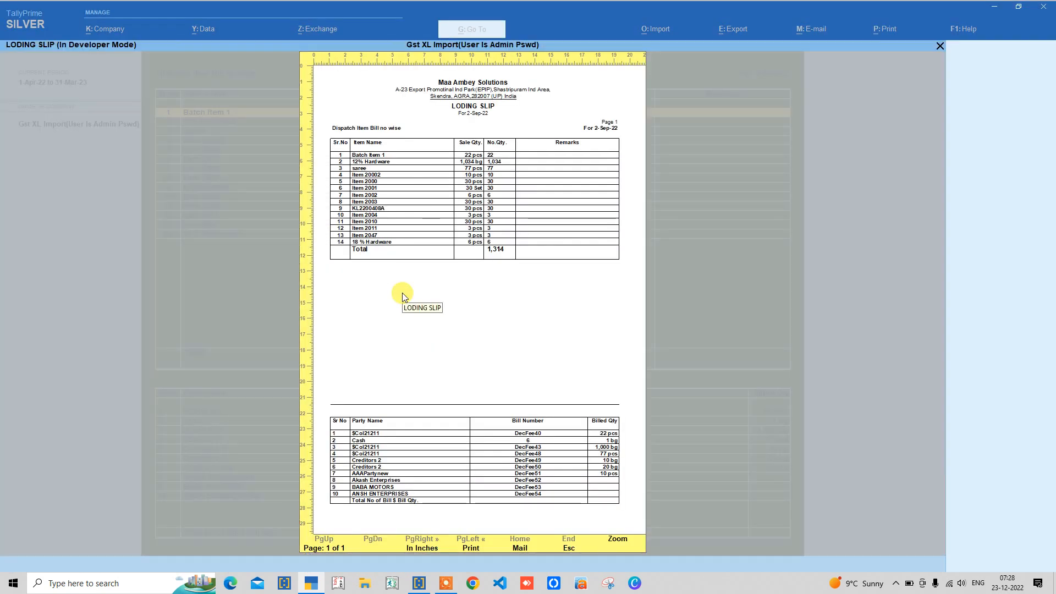
pyautogui.press('Escape')
pyautogui.press('Escape')
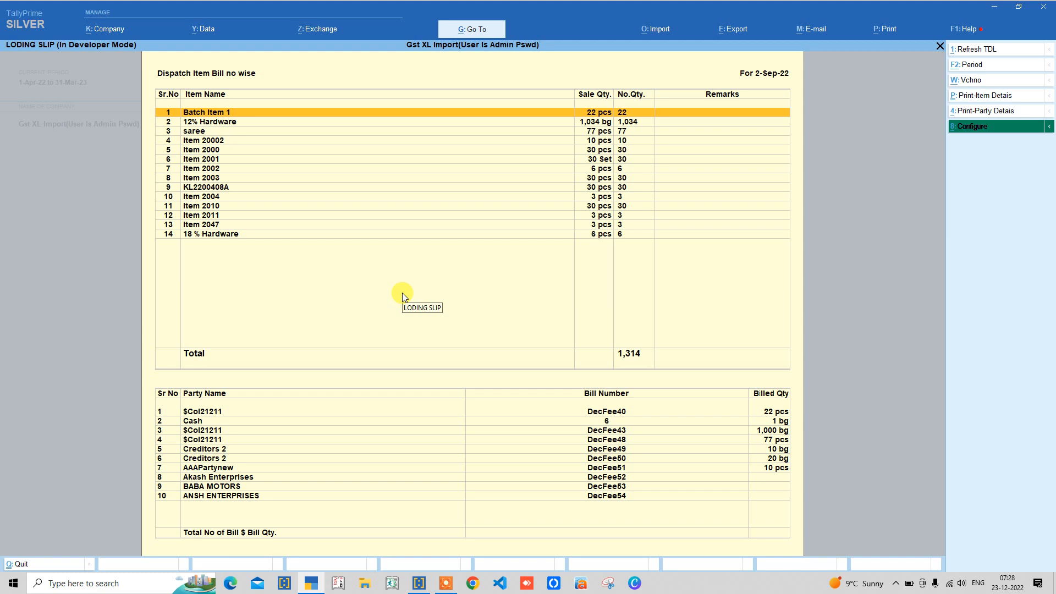
# Step: Configure the loading slip with Hide Item Remark set to Yes
pyautogui.click(968, 132)
pyautogui.press('Return')
pyautogui.press('Return')
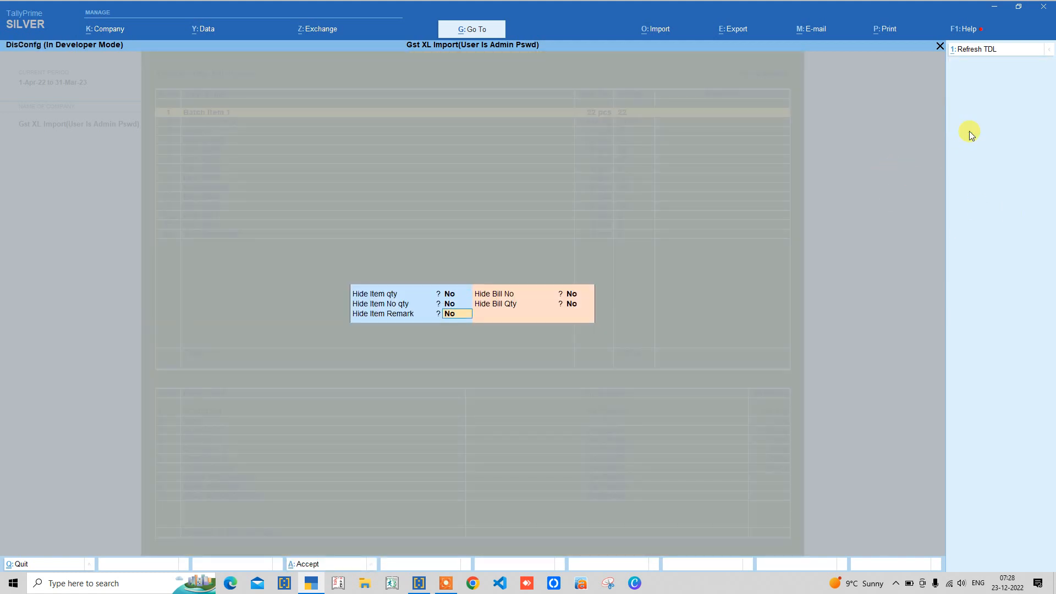
pyautogui.press('Return')
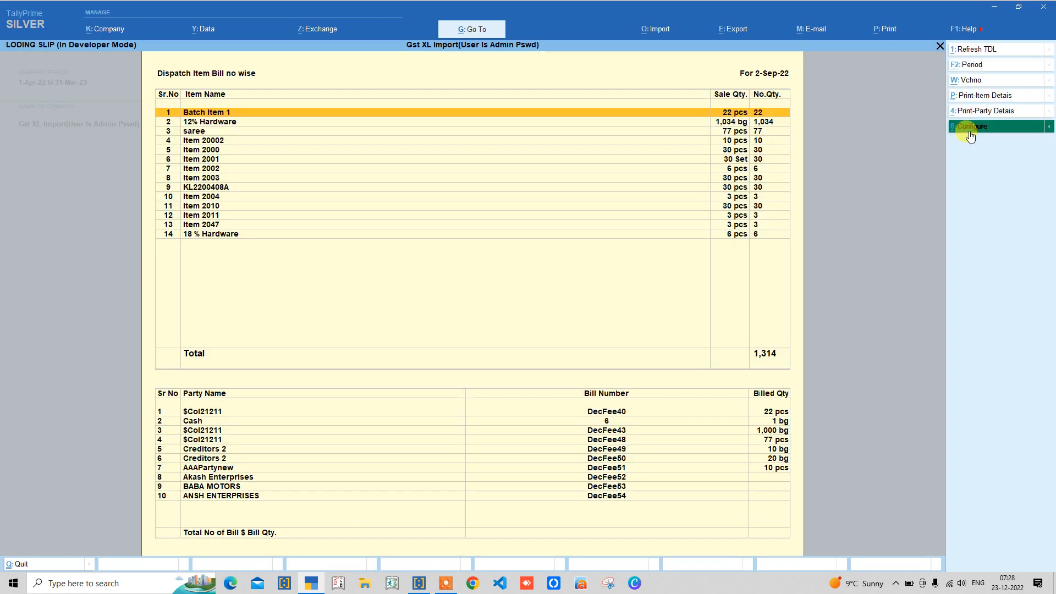
# Step: Preview the item details printout without the Remarks column, then return to the loading slip
pyautogui.press('p')
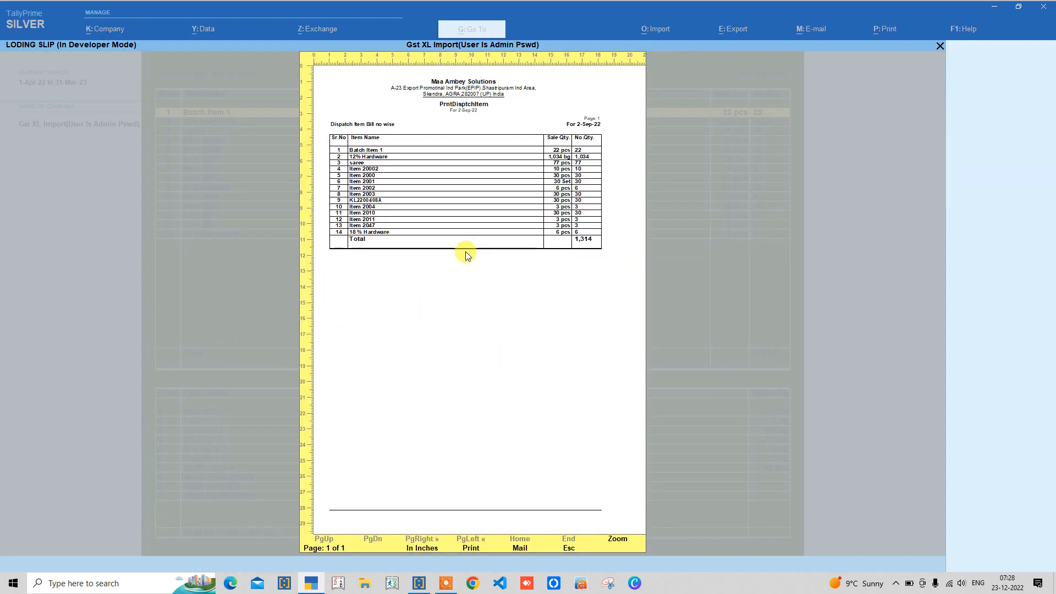
pyautogui.press('Escape')
pyautogui.press('Escape')
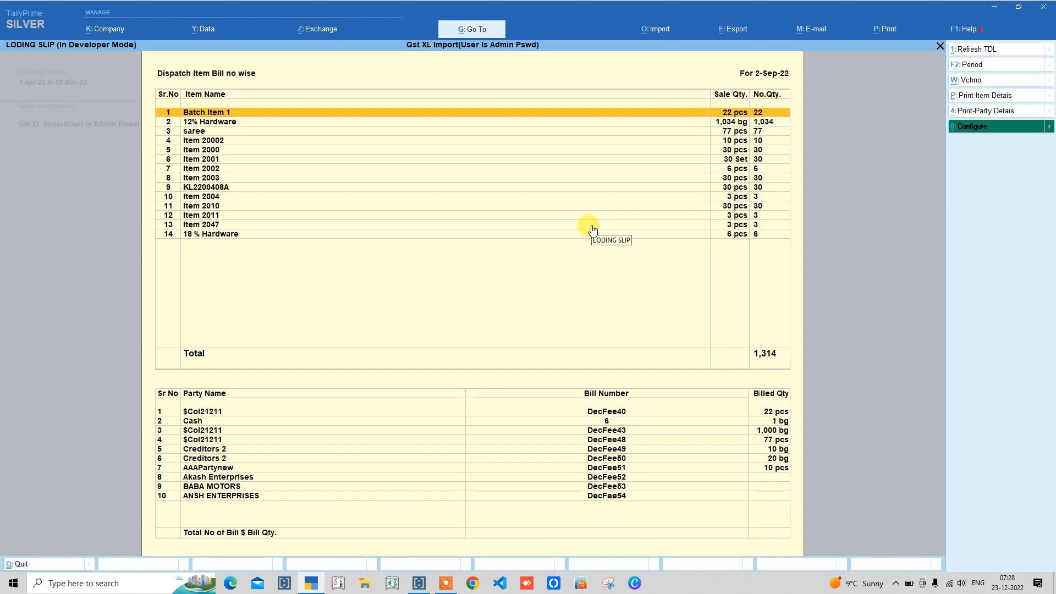
# Step: Set Hide Item Remark back to No in the loading slip configuration
pyautogui.click(968, 131)
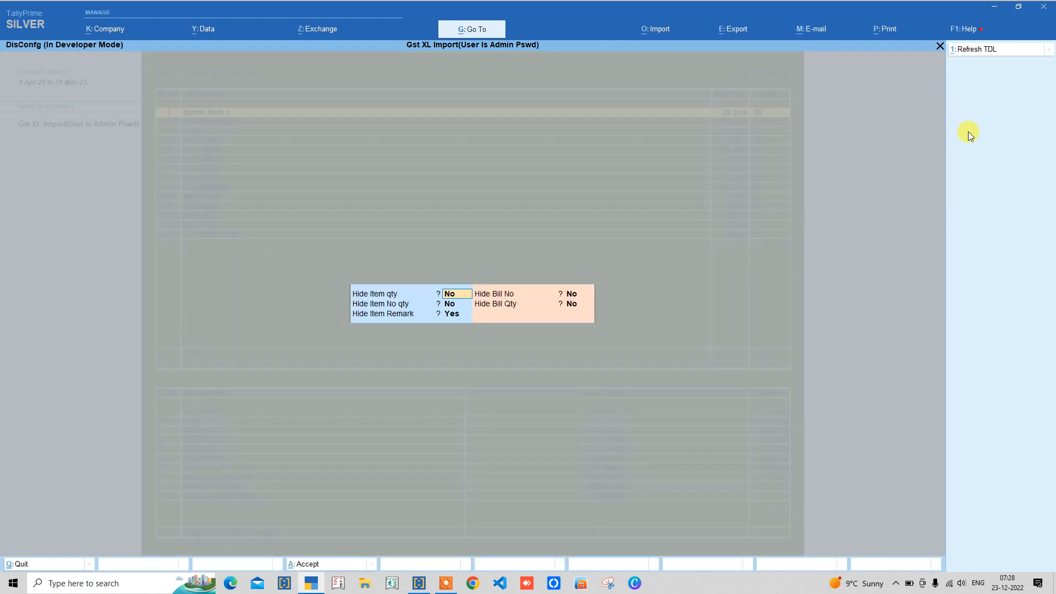
pyautogui.press('Return')
pyautogui.press('Return')
pyautogui.write('n')
pyautogui.press('Return')
# Step: Set Hide Item qty and Hide Item No qty to Yes and accept the loading slip configuration
pyautogui.press('Up')
pyautogui.press('Up')
pyautogui.press('Up')
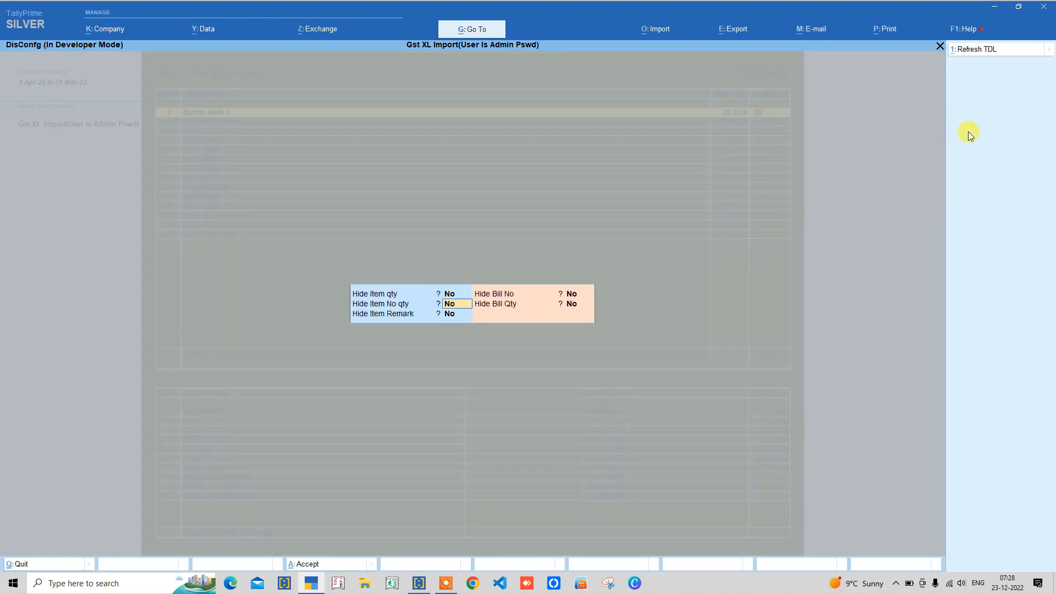
pyautogui.write('y')
pyautogui.press('Return')
pyautogui.write('y')
pyautogui.press('Return')
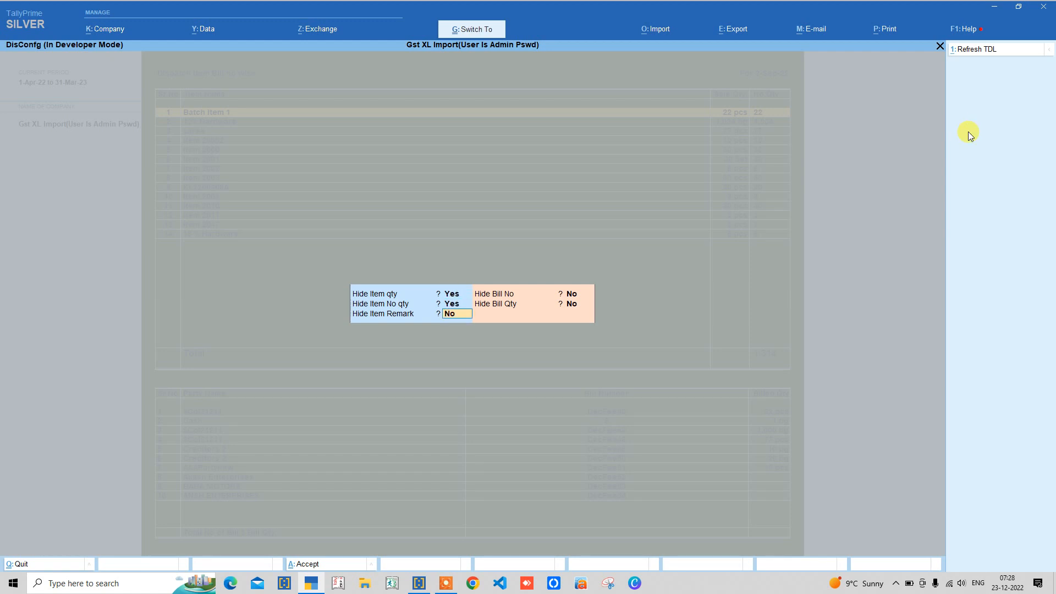
pyautogui.press('Return')
# Step: Preview the item details printout without the quantity columns at enlarged size, then return to the loading slip
pyautogui.hotkey('alt', 'p')
pyautogui.press('i')
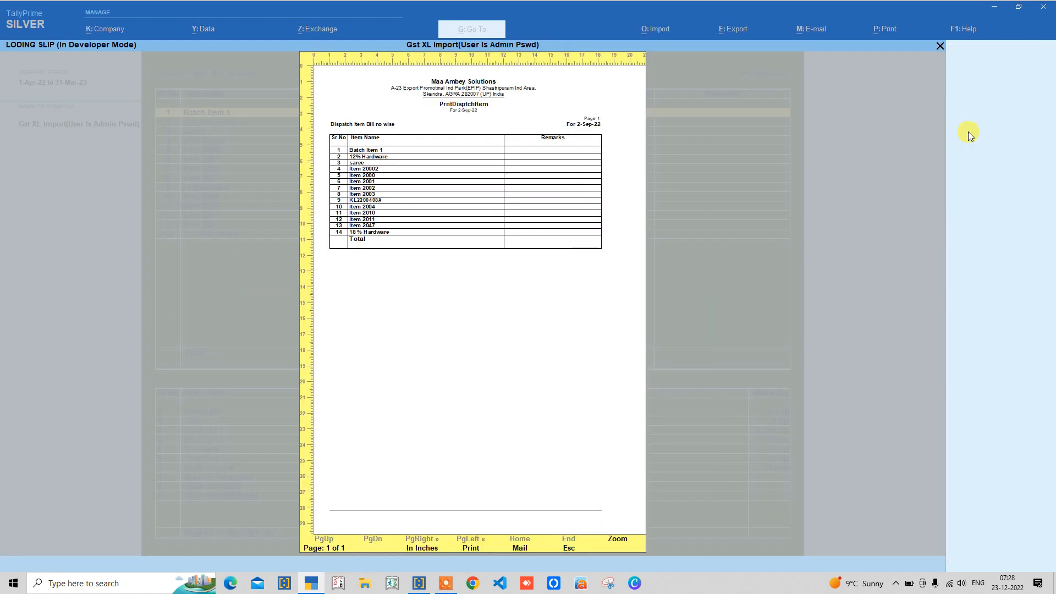
pyautogui.press('Return')
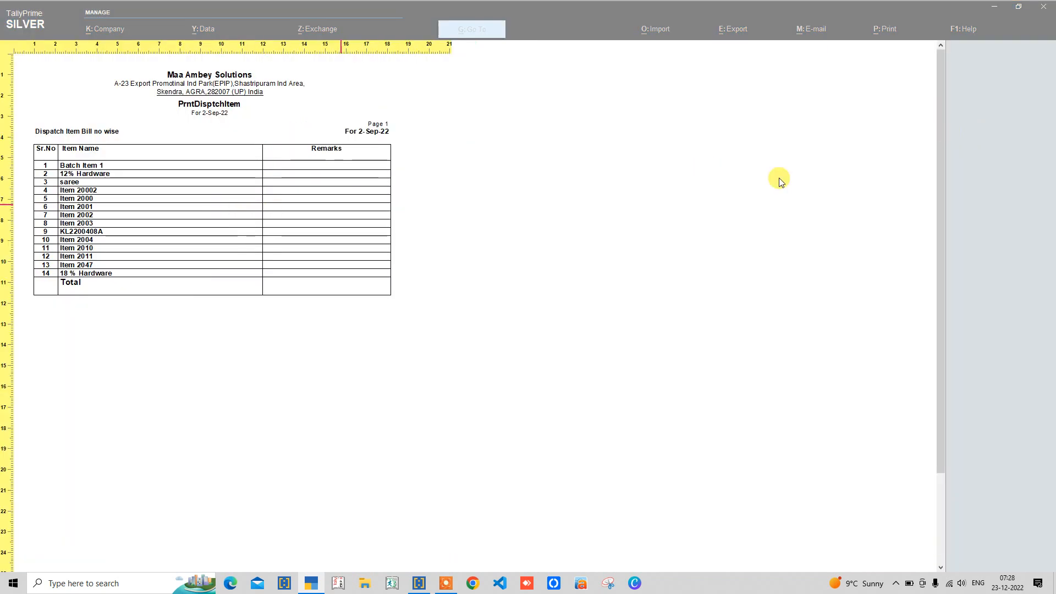
pyautogui.press('Escape')
pyautogui.press('Escape')
pyautogui.press('Escape')
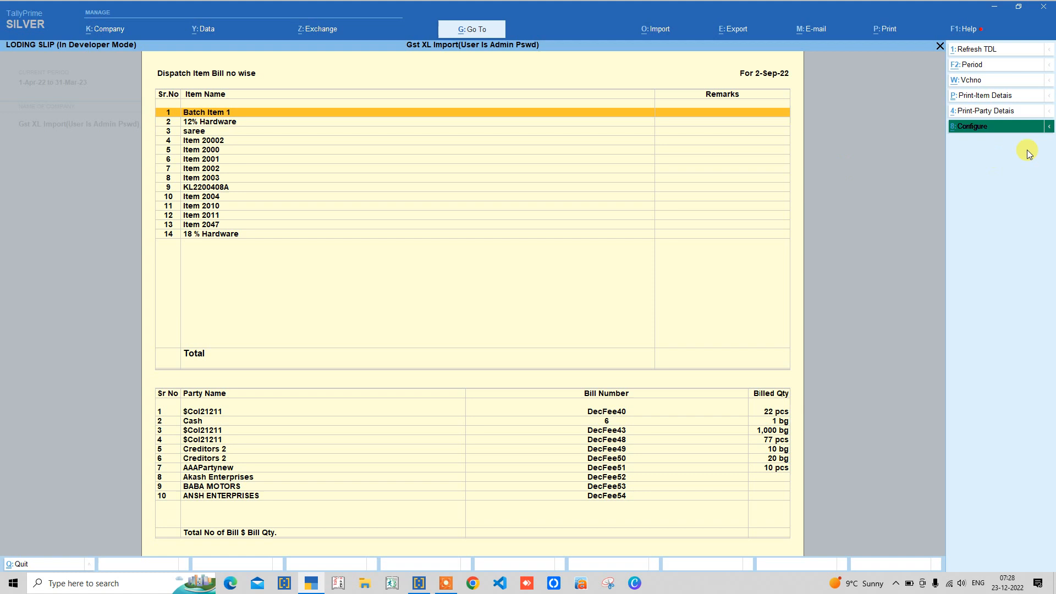
# Step: Set Hide Item qty and Hide Item No qty back to No and accept the loading slip configuration
pyautogui.click(988, 132)
pyautogui.write('n')
pyautogui.press('Return')
pyautogui.write('n')
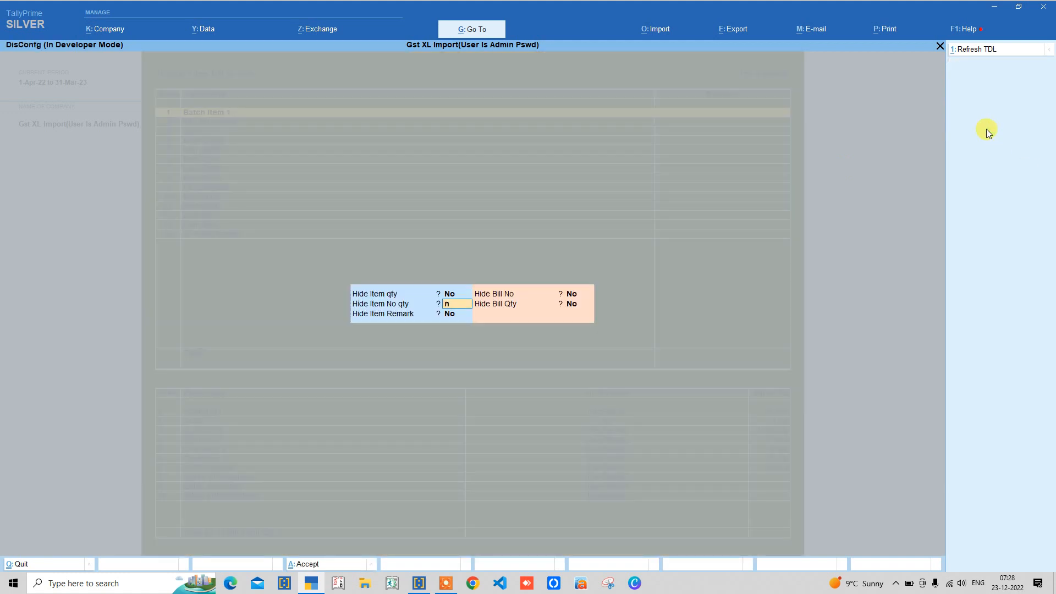
pyautogui.hotkey('ctrl', 'a')
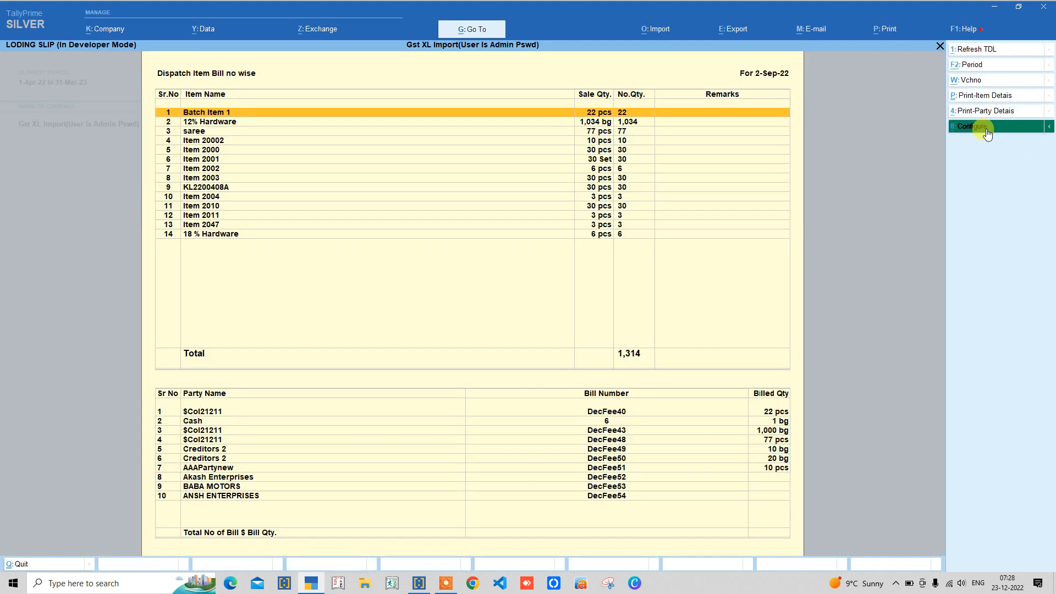